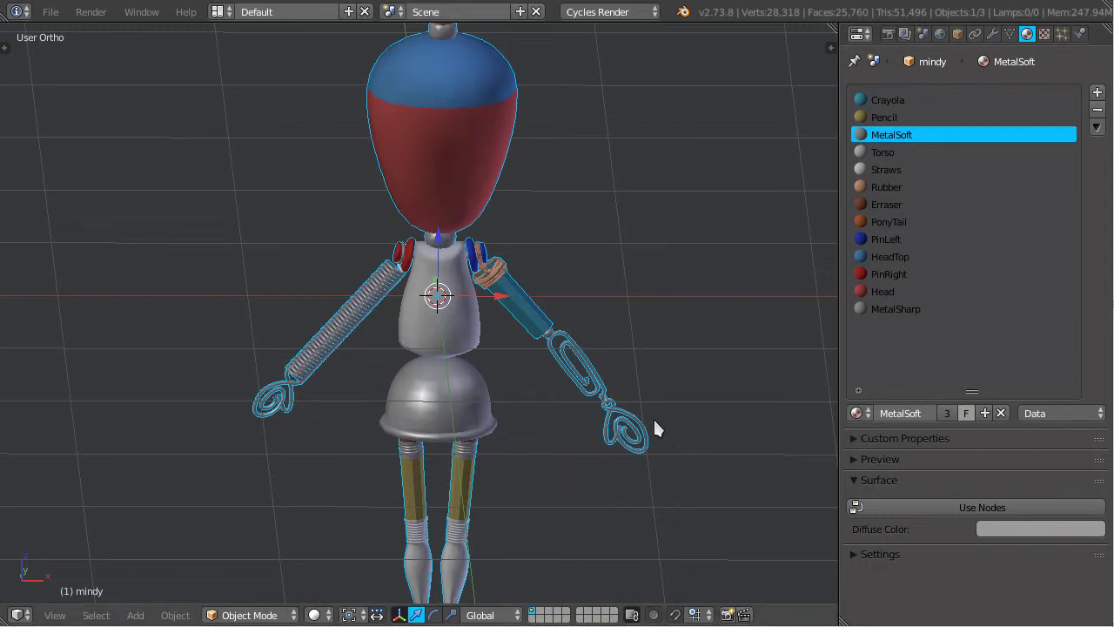
Step: Examine the full character model from head to feet and select its separate body parts
scroll(651, 417, down, 3)
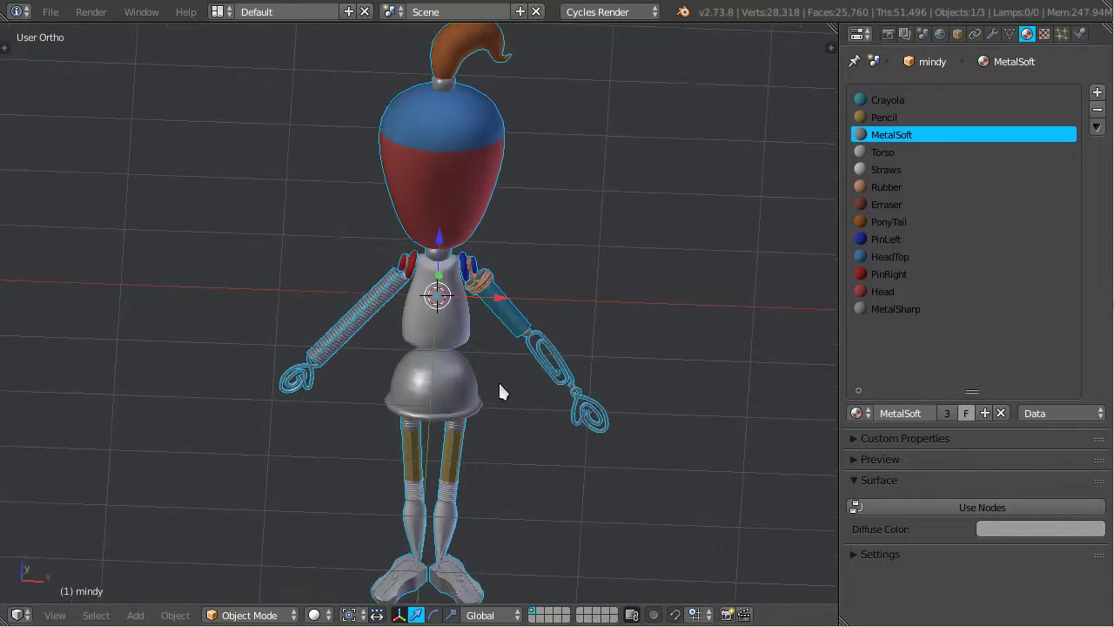
scroll(783, 304, up, 3)
scroll(505, 402, down, 3)
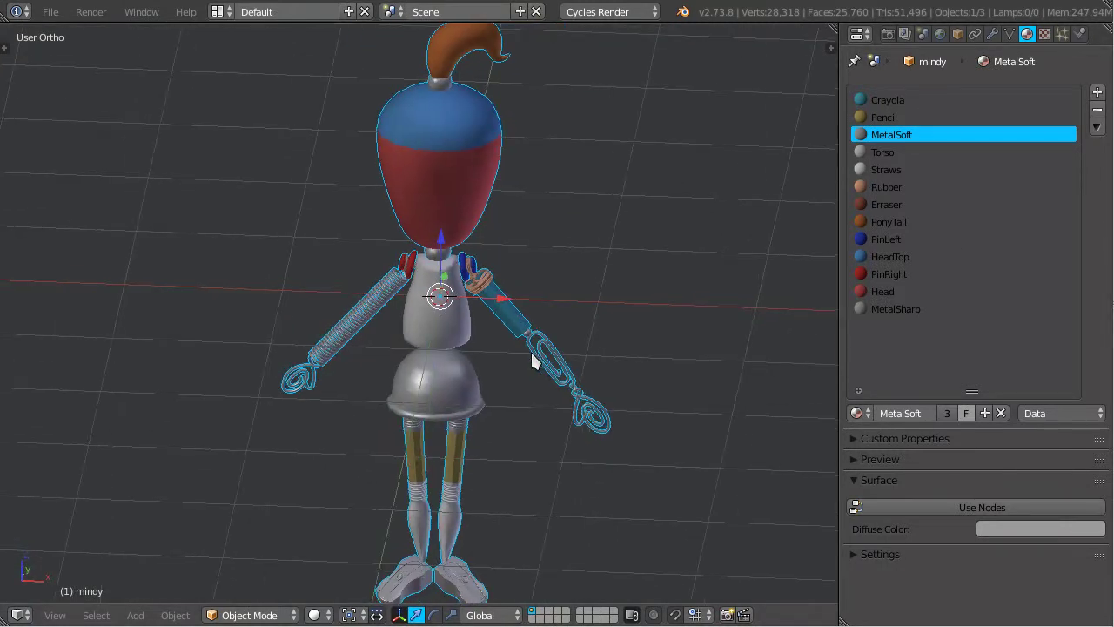
right_click(478, 344)
right_click(461, 226)
scroll(494, 277, up, 2)
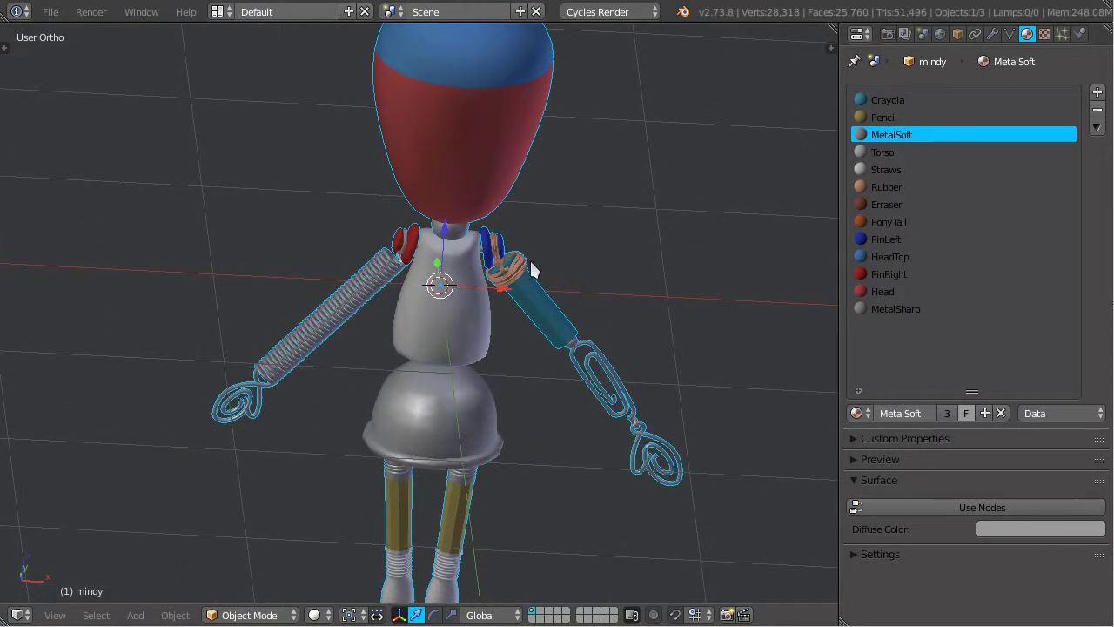
middle_drag(502, 123, 509, 174)
scroll(566, 309, down, 3)
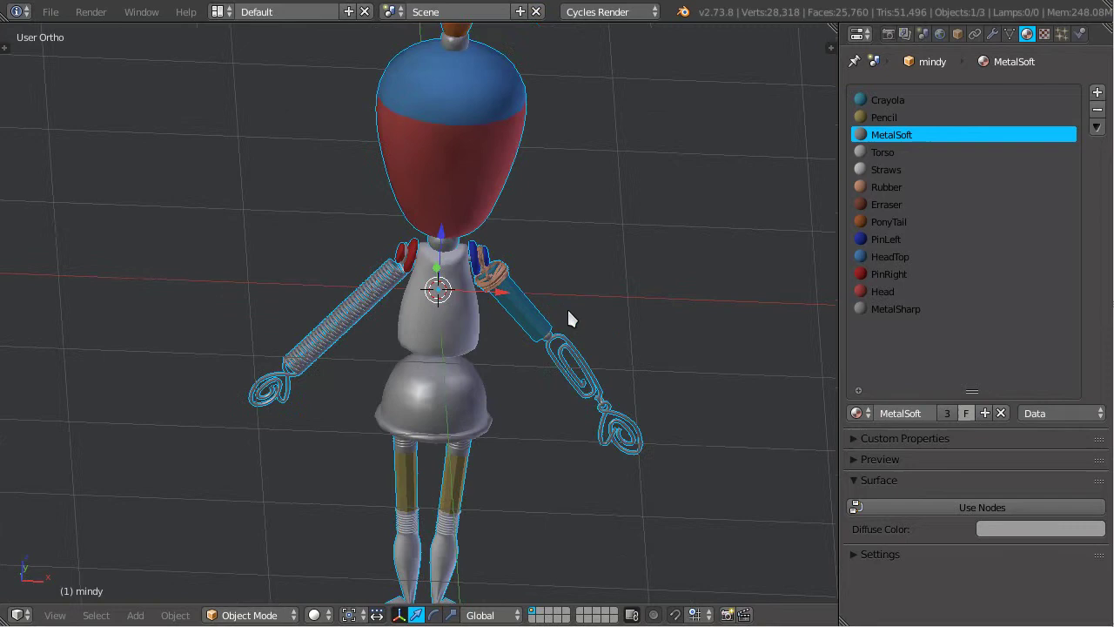
Step: Enter Edit Mode on the mindy mesh and select faces on the blue crayon upper arm to check their assigned material
key(Tab)
scroll(566, 339, up, 5)
key(a)
scroll(570, 333, down, 4)
shift+middle_drag(563, 317, 545, 343)
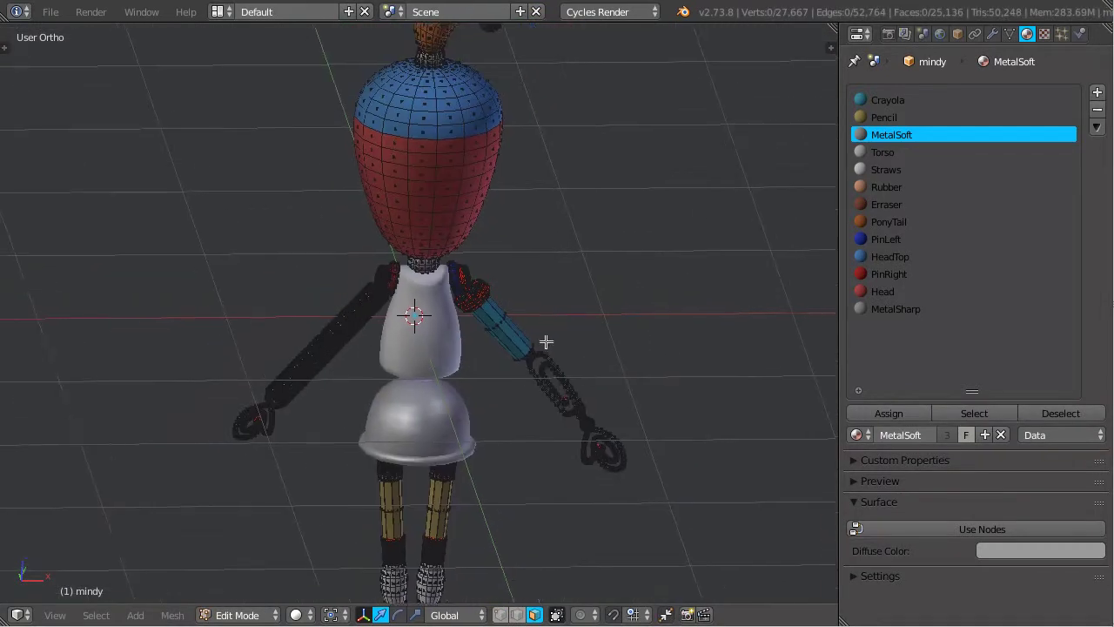
key(a)
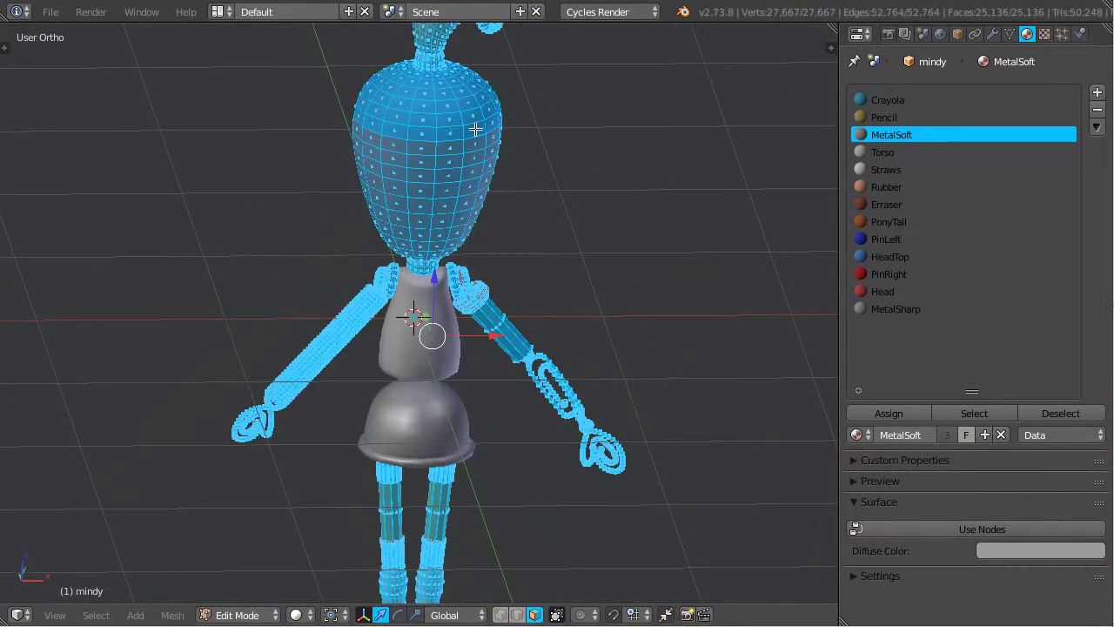
key(a)
scroll(534, 331, up, 3)
right_click(562, 348)
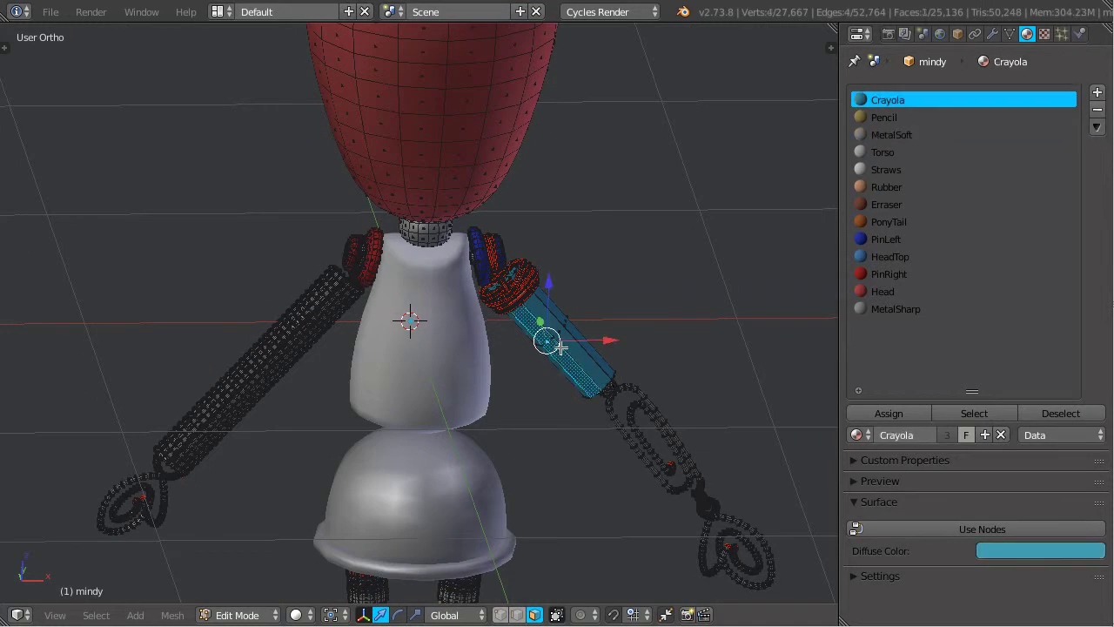
right_click(560, 343)
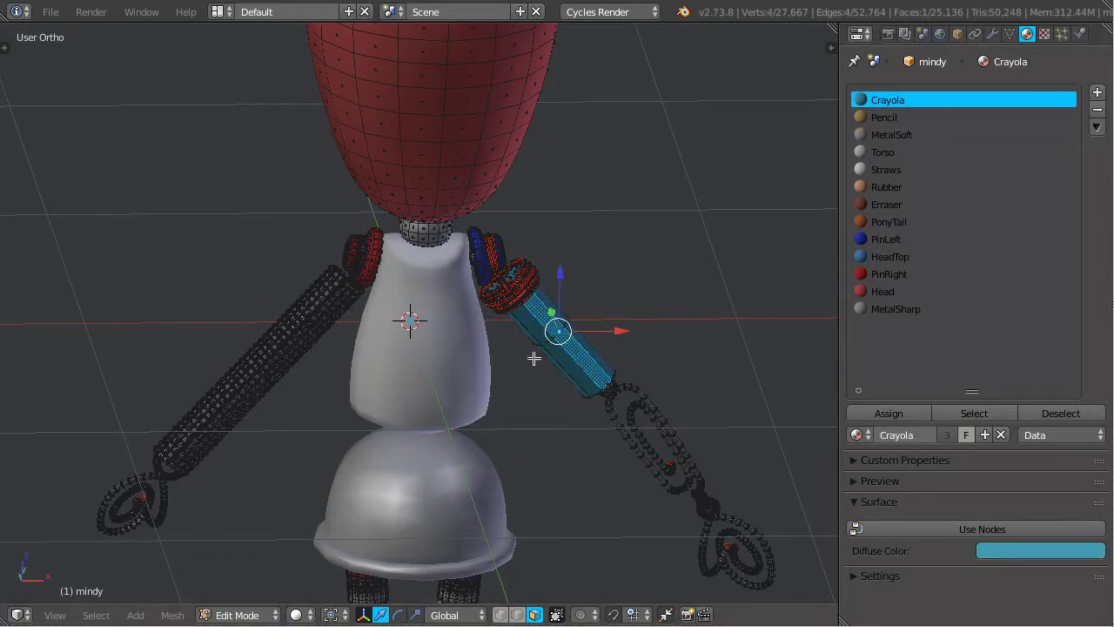
right_click(539, 349)
shift+right_click(546, 347)
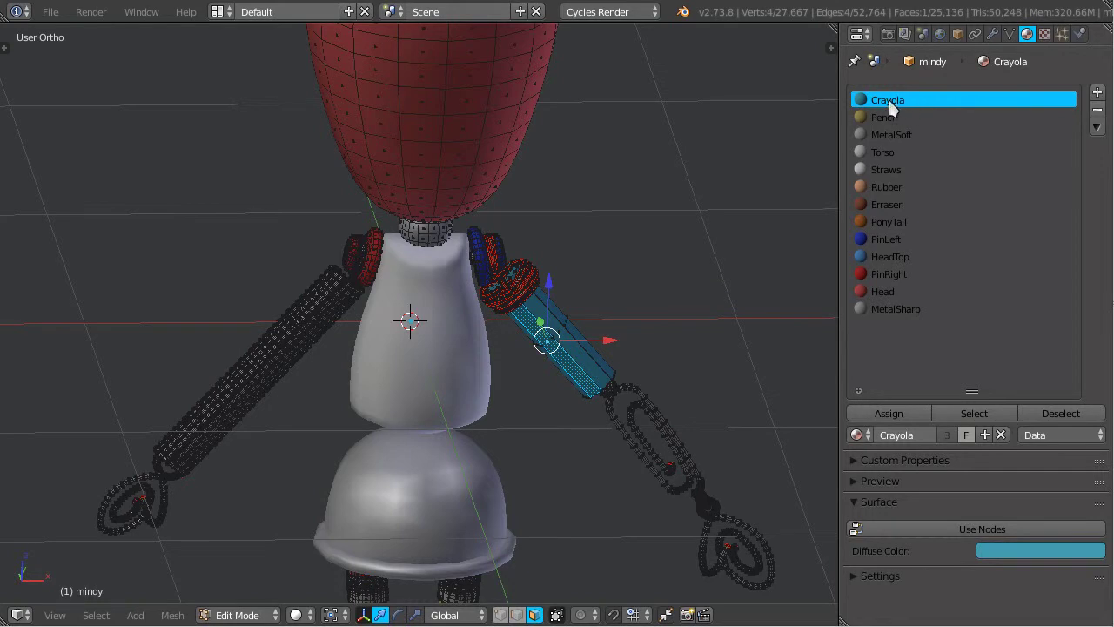
Step: Select a face on the front of the red head to check its material, and return to Object Mode
scroll(604, 270, up, 2)
shift+middle_drag(478, 80, 481, 310)
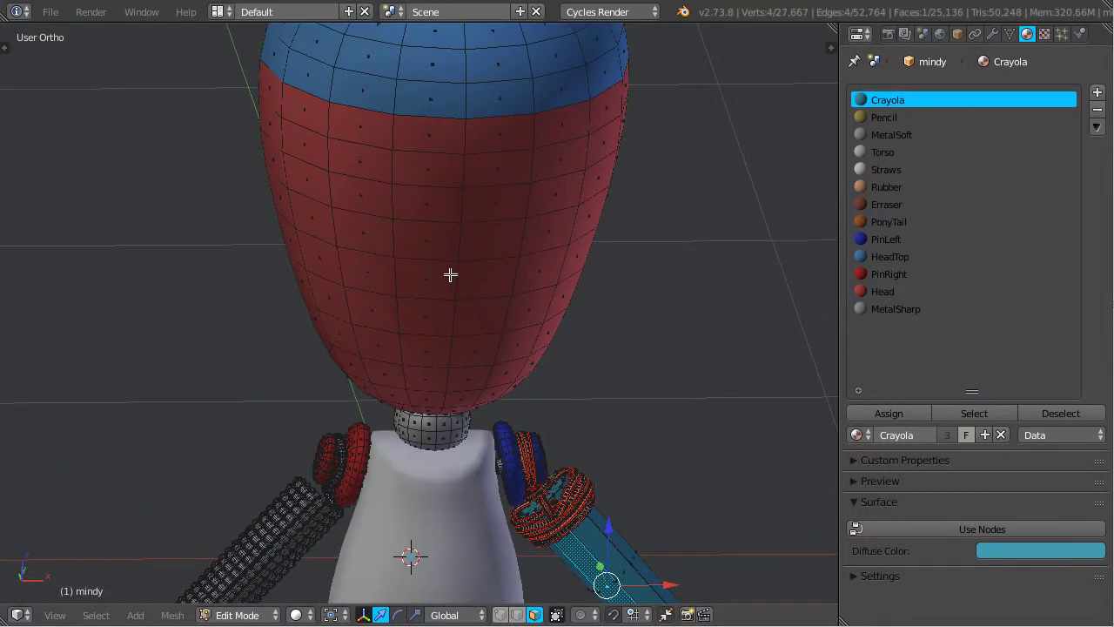
right_click(449, 275)
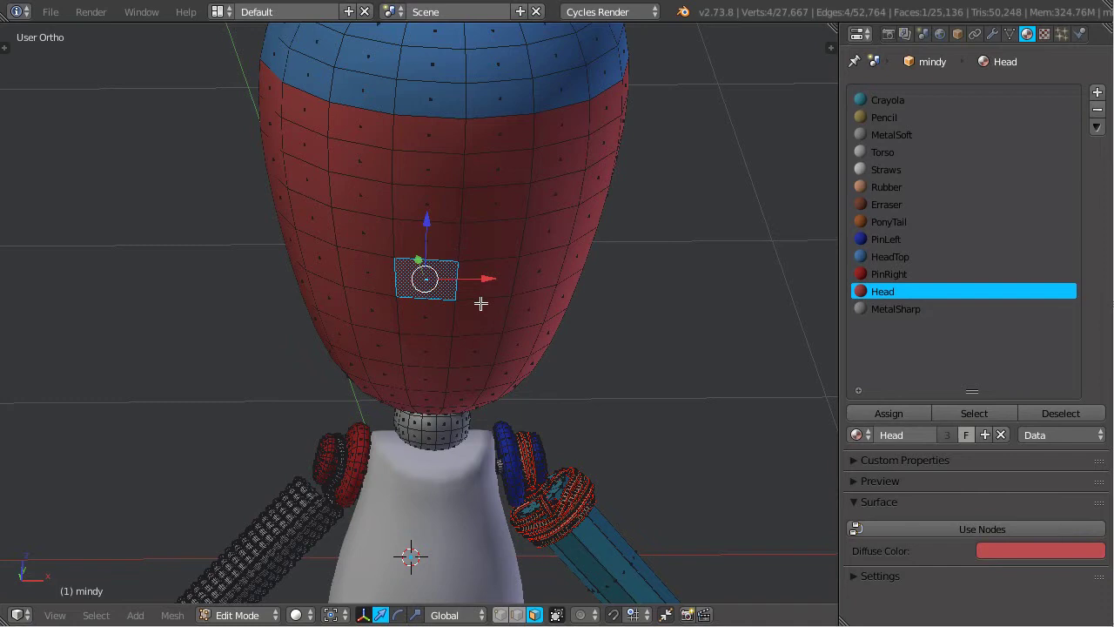
scroll(532, 368, down, 6)
key(Tab)
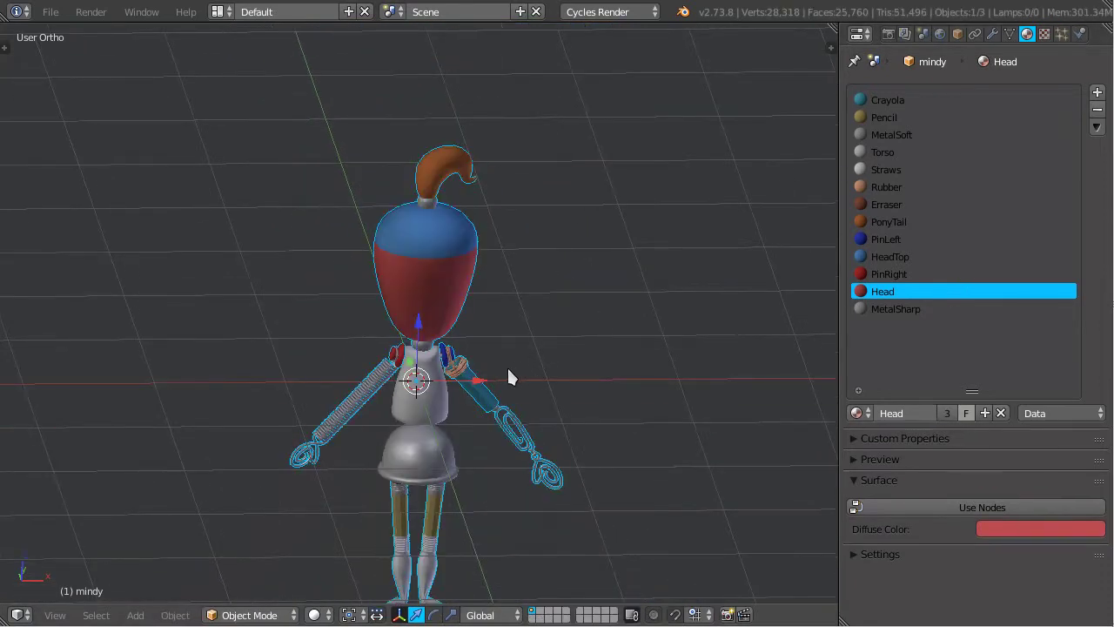
Step: Try moving the torso and the bell-shaped skirt away from the body as separate objects
shift+middle_drag(509, 375, 525, 269)
scroll(505, 301, up, 3)
right_click(505, 301)
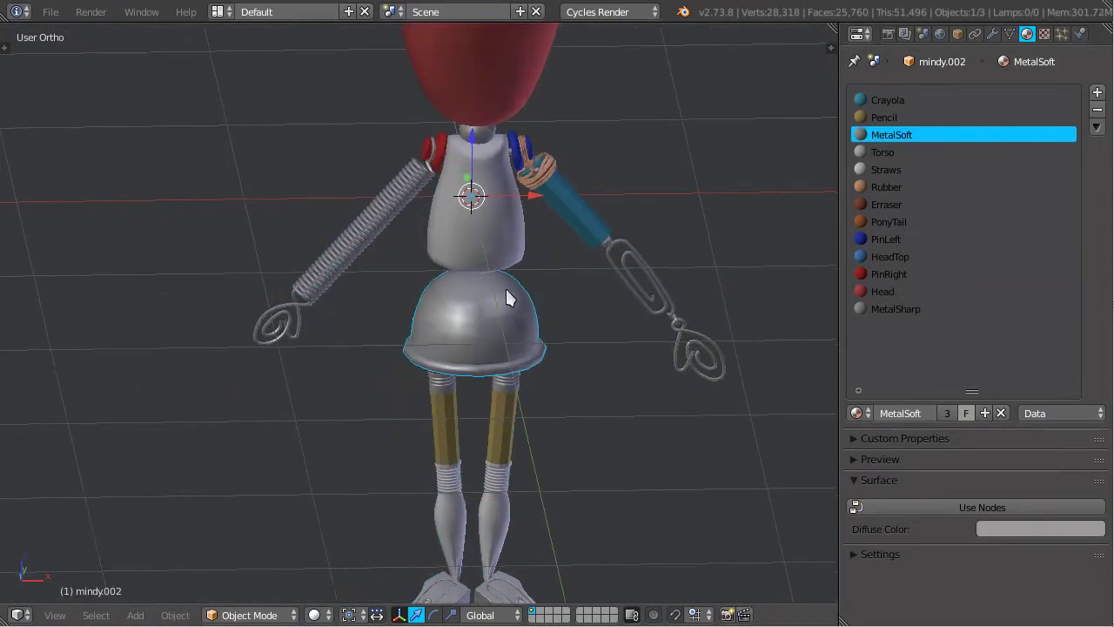
shift+middle_drag(544, 307, 534, 326)
right_click(504, 275)
right_click(503, 321)
right_drag(507, 258, 374, 268)
right_click(422, 307)
right_drag(472, 348, 634, 343)
right_click(547, 264)
right_drag(513, 264, 657, 266)
right_click(540, 346)
right_drag(533, 353, 498, 280)
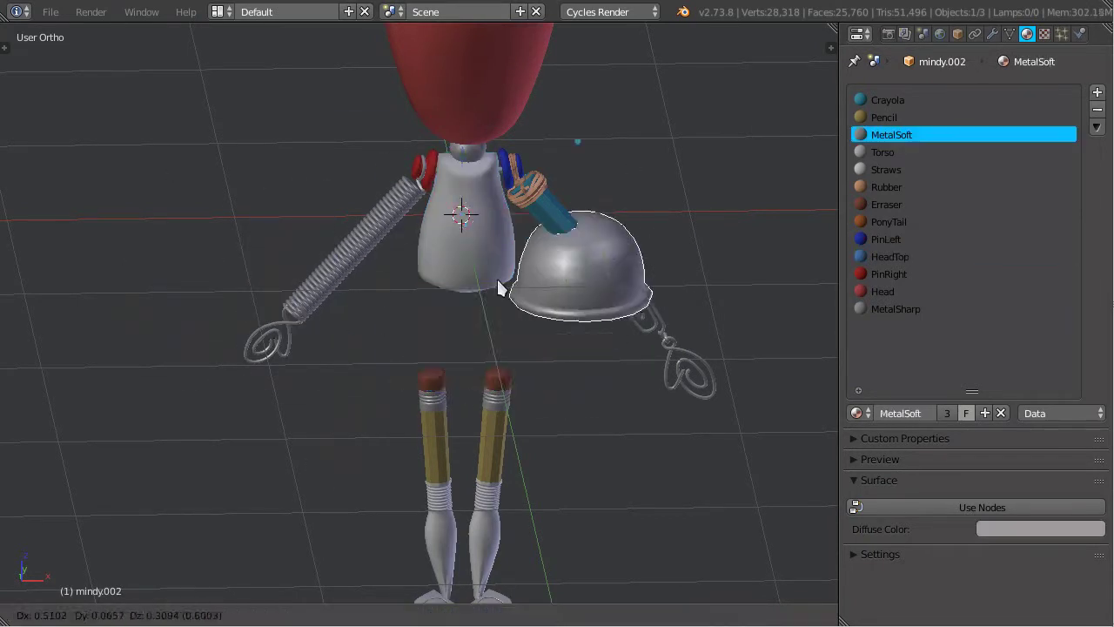
key(Escape)
Step: Select the torso and the skirt in turn to check the materials of each object
scroll(526, 358, up, 4)
right_click(527, 228)
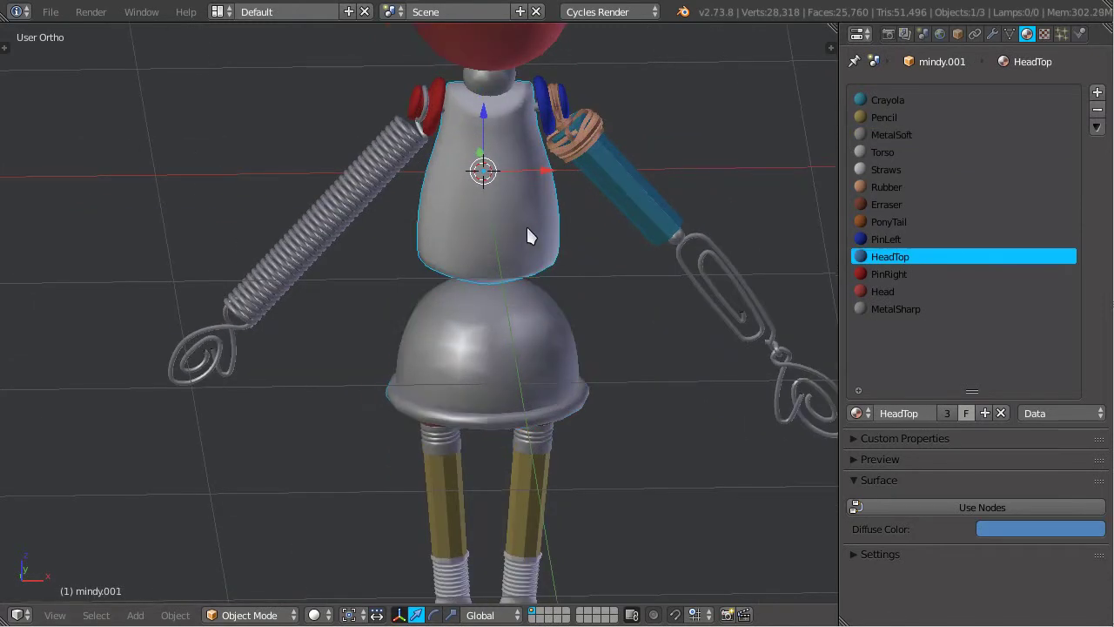
shift+middle_drag(536, 262, 511, 341)
right_click(632, 291)
right_click(447, 306)
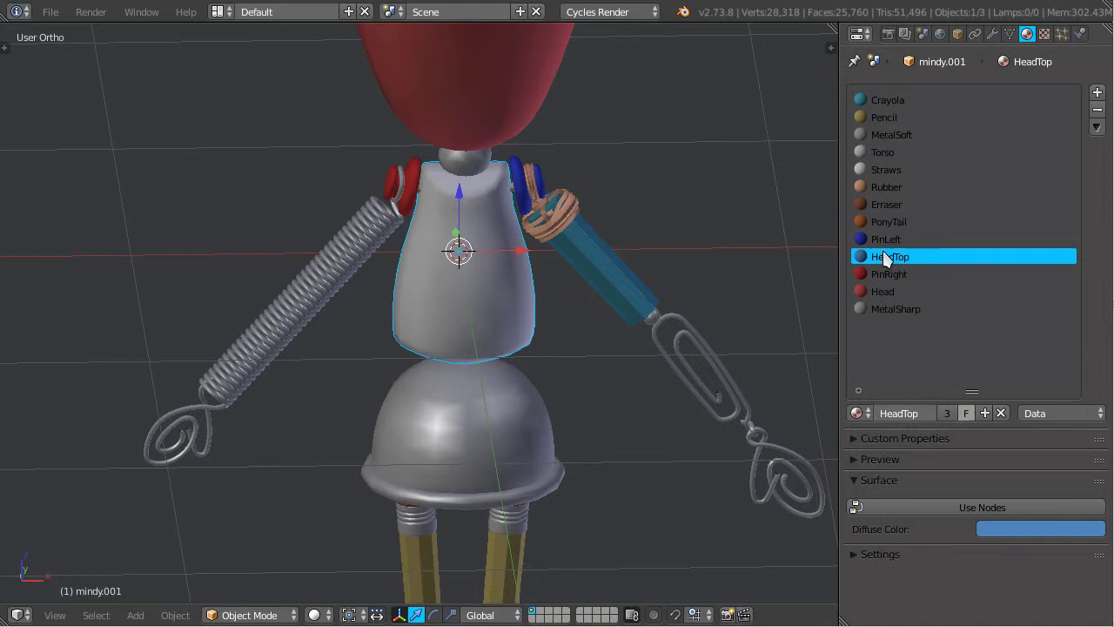
right_click(443, 410)
right_click(492, 412)
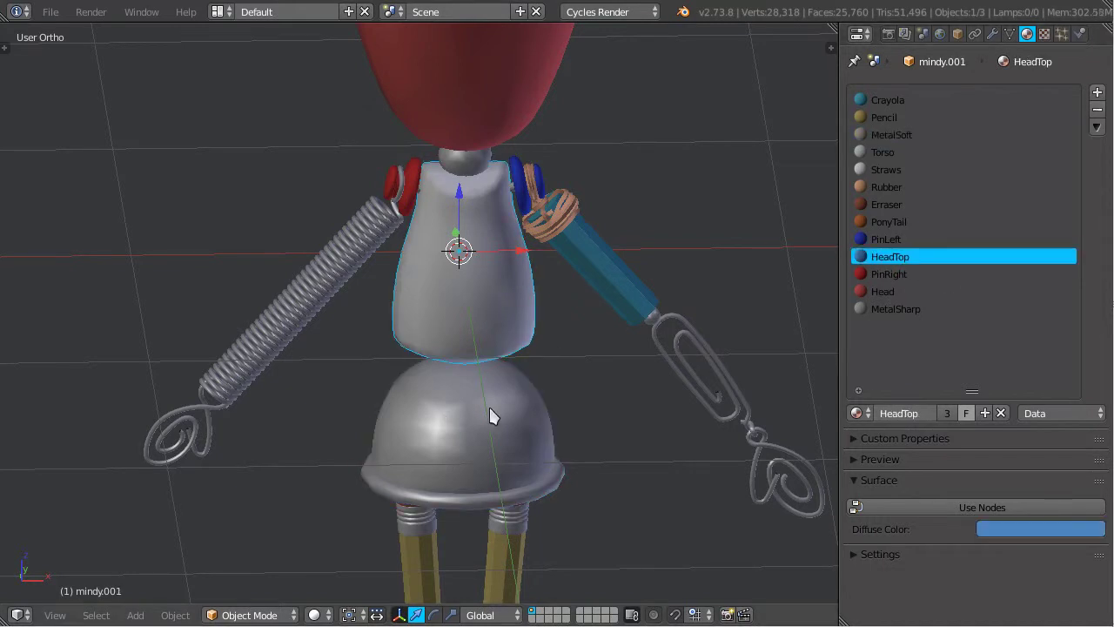
right_click(492, 412)
Step: Select all three objects that make up the character
scroll(518, 376, down, 5)
middle_drag(517, 369, 511, 376)
right_click(448, 317)
right_click(455, 423)
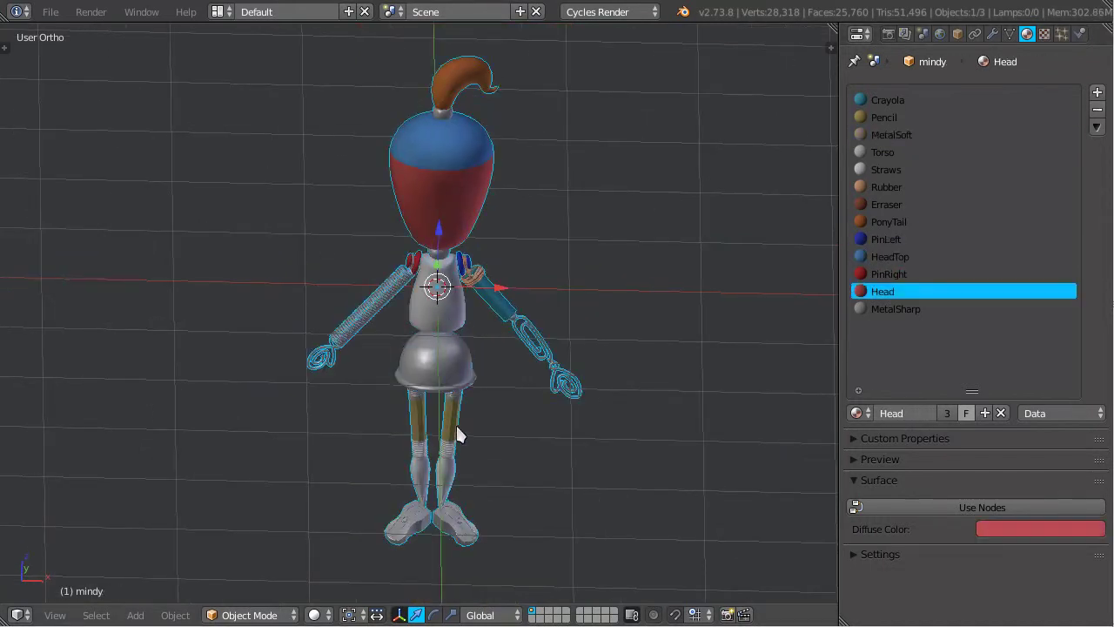
right_click(449, 359)
key(a)
key(a)
scroll(503, 366, up, 3)
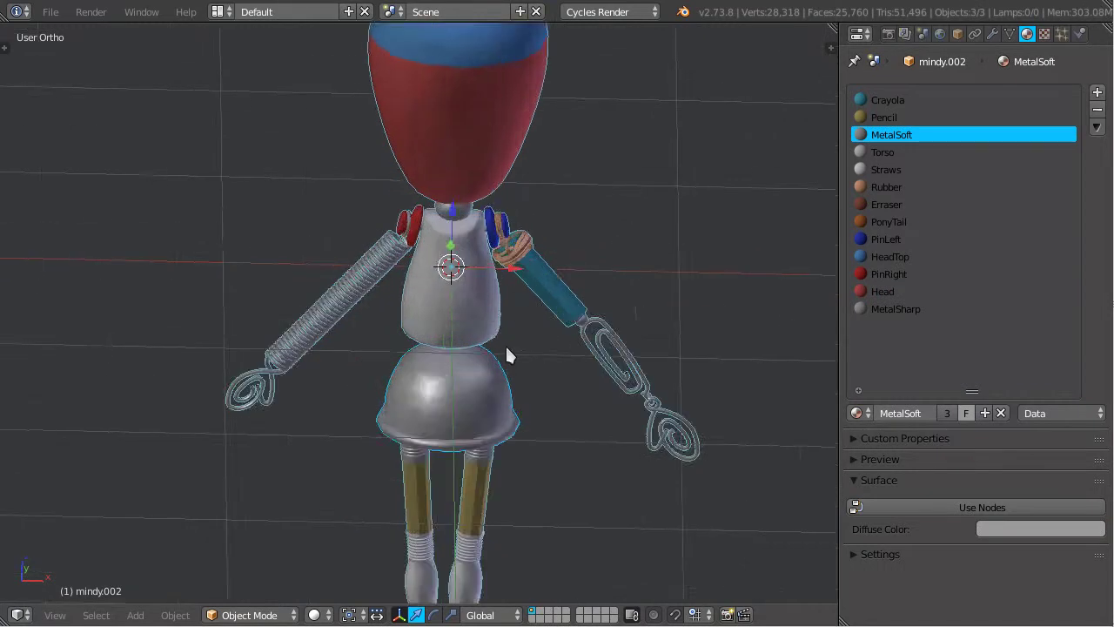
scroll(508, 348, down, 4)
Step: Open the Wavefront (.obj) export settings, review the options including Write Materials, and return to the scene without exporting
click(48, 14)
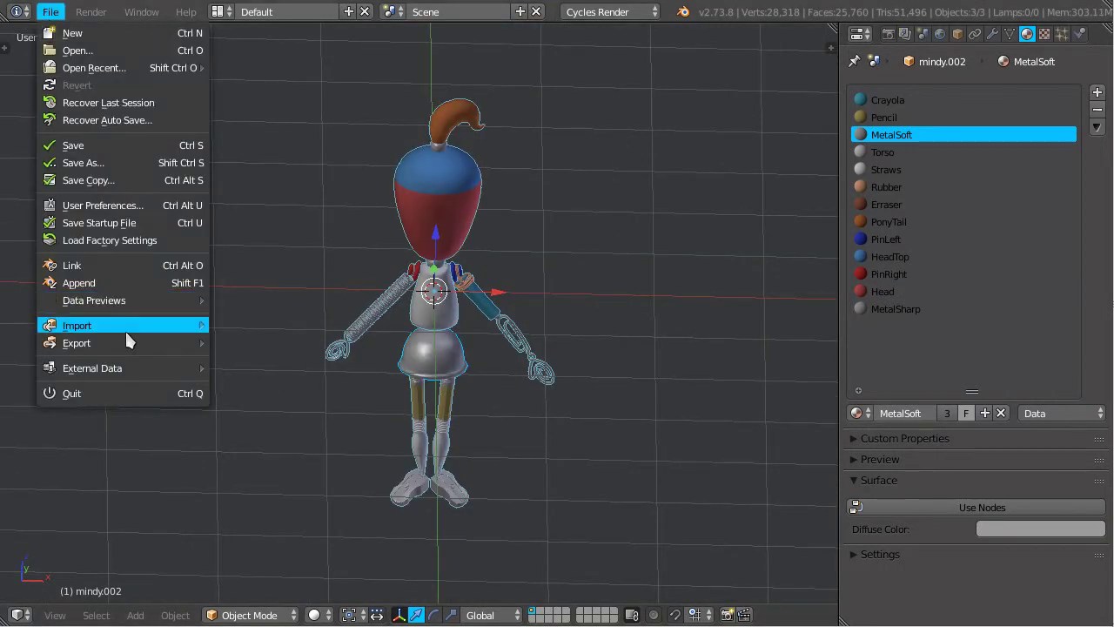
mouse_move(125, 341)
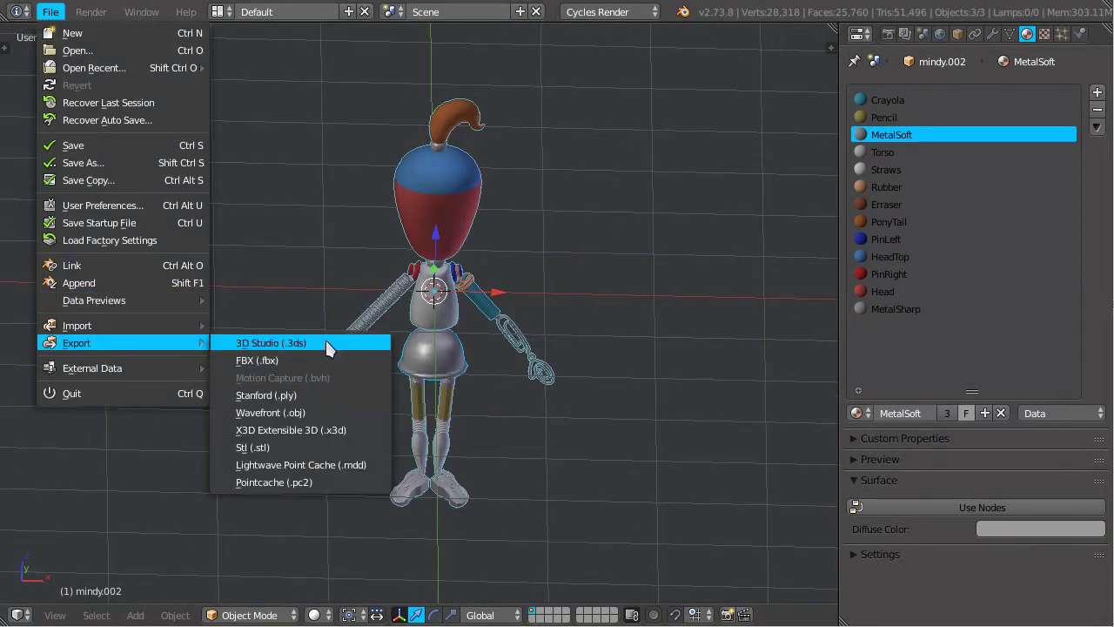
click(322, 414)
scroll(70, 532, down, 5)
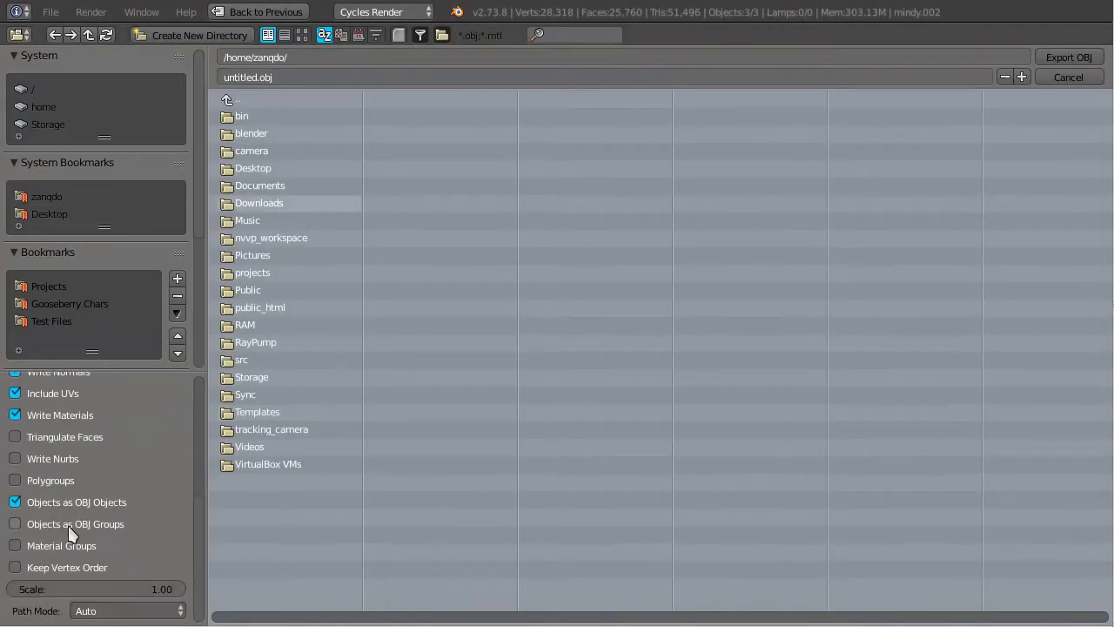
scroll(184, 387, up, 5)
click(163, 374)
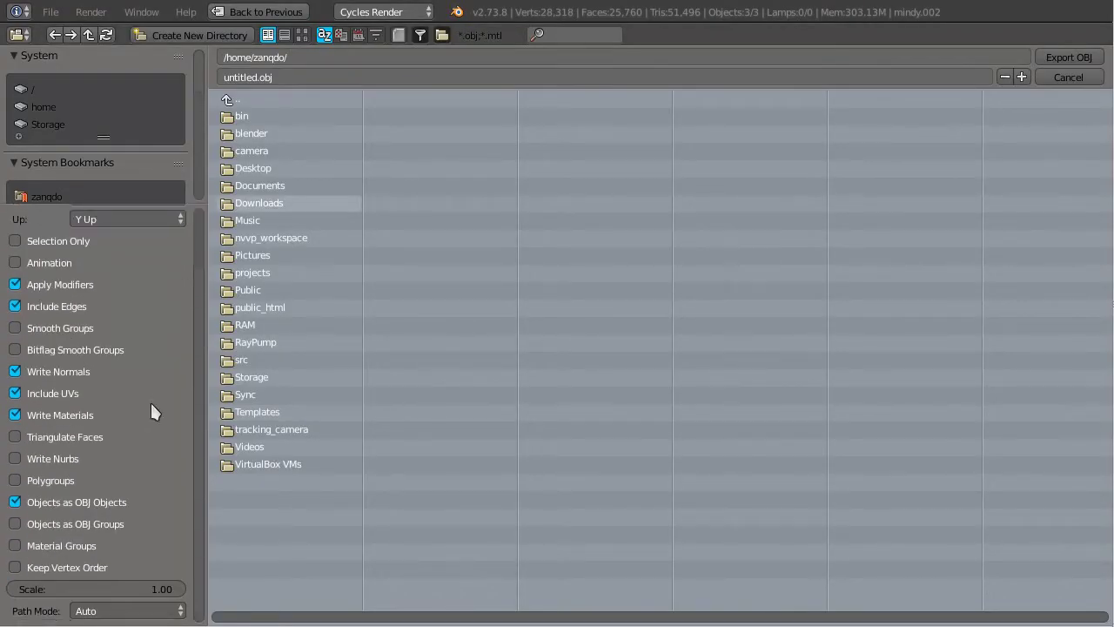
scroll(105, 409, up, 3)
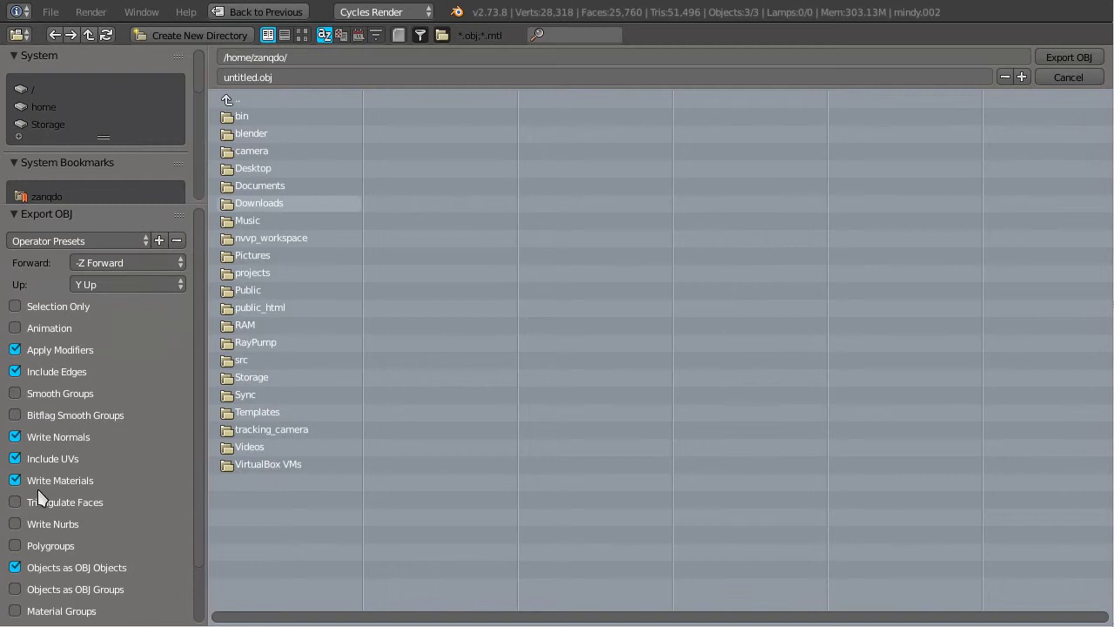
scroll(58, 469, down, 3)
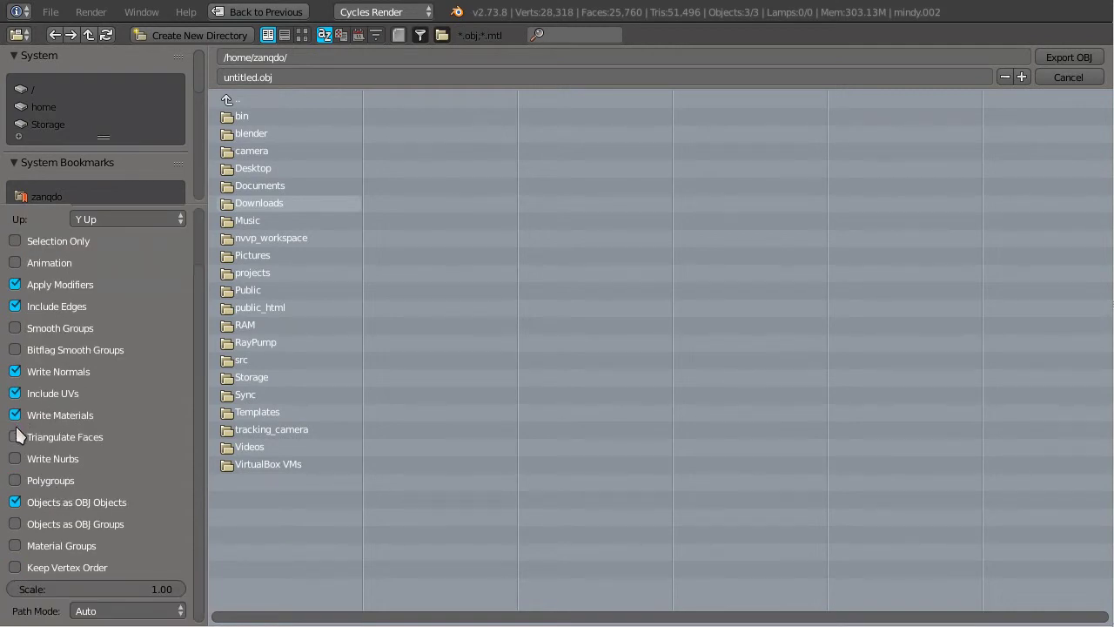
scroll(47, 426, up, 2)
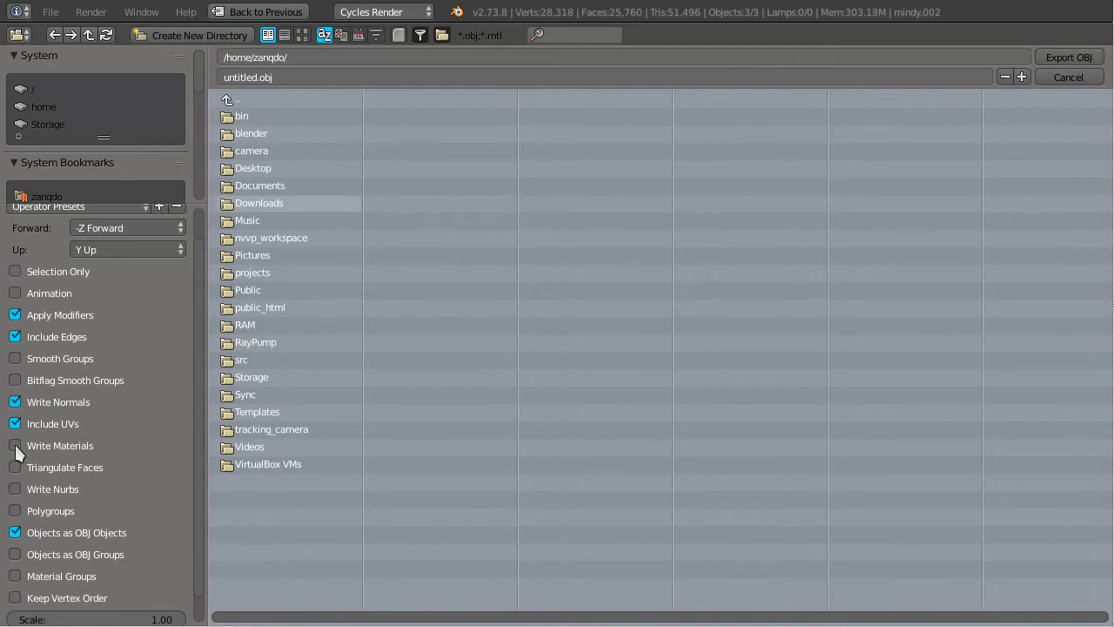
scroll(65, 475, down, 1)
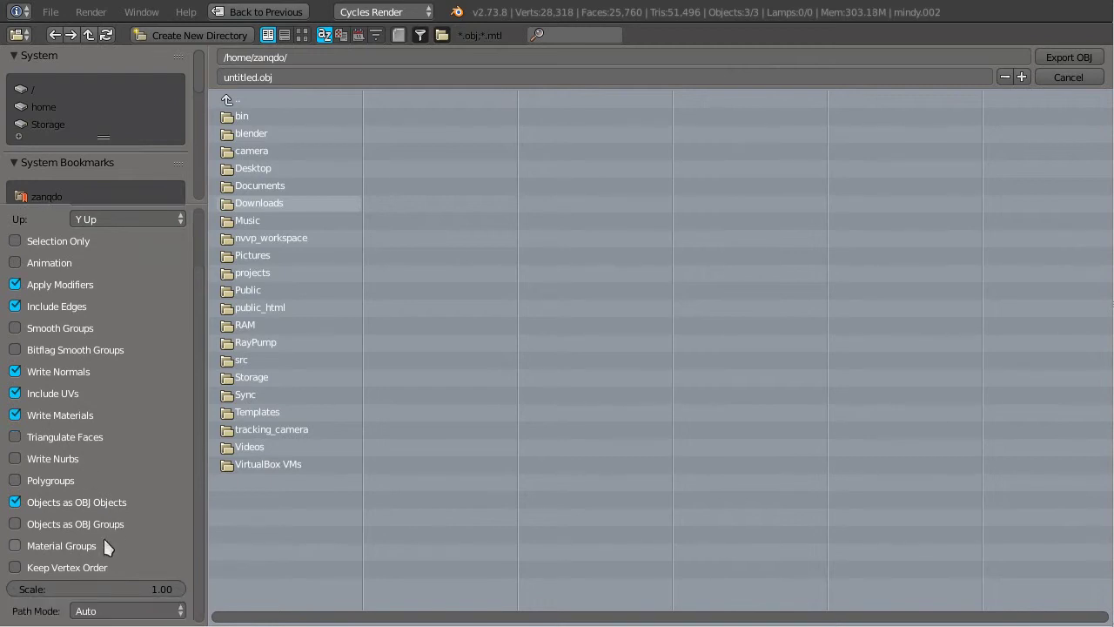
scroll(90, 509, up, 2)
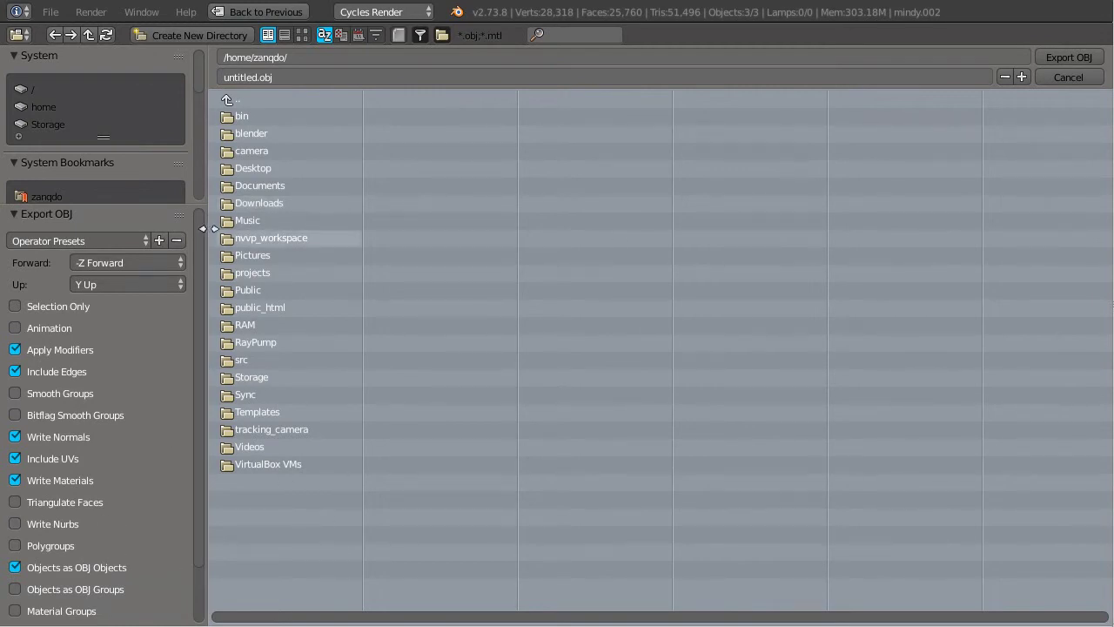
scroll(199, 299, down, 2)
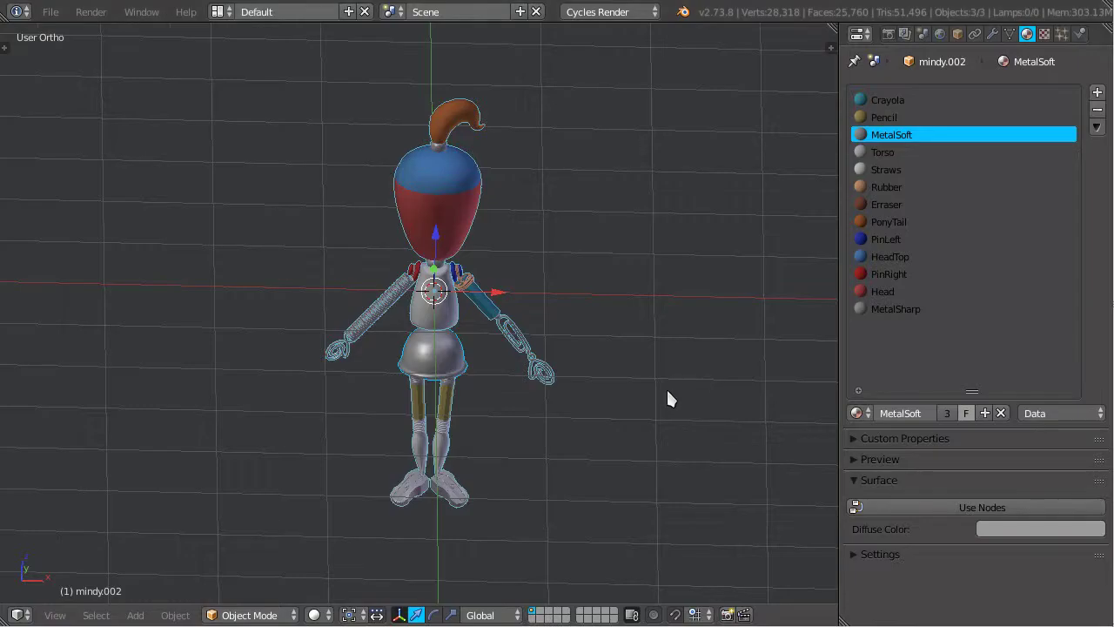
scroll(627, 413, up, 3)
scroll(592, 435, down, 3)
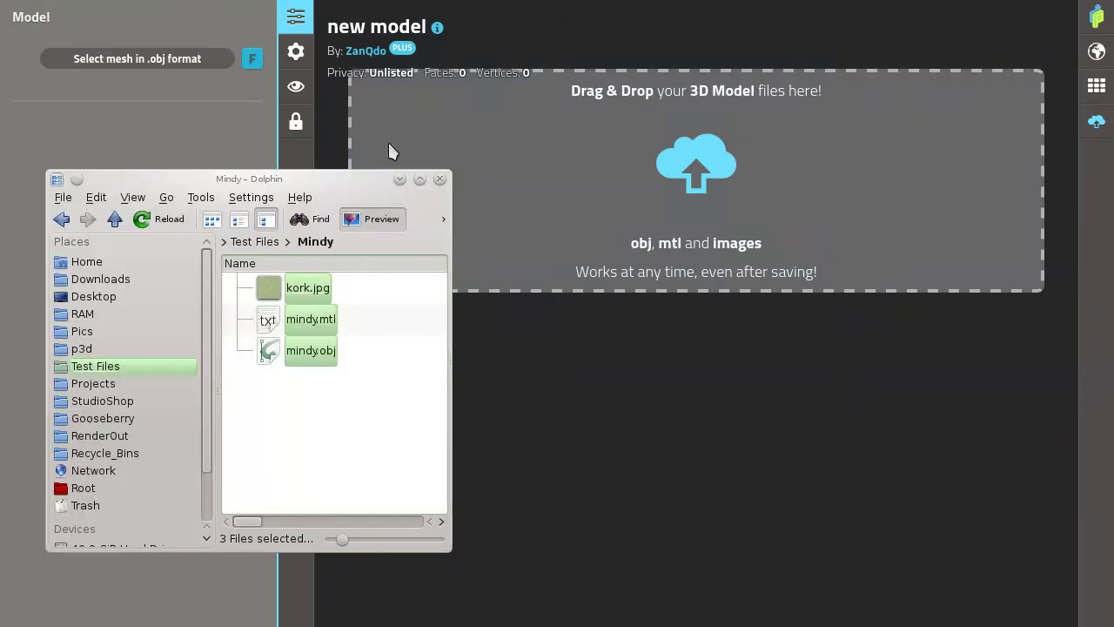
Step: Switch to the Dolphin file manager and upload kork.jpg, mindy.mtl and mindy.obj from the Mindy folder to the new model web page
click(339, 403)
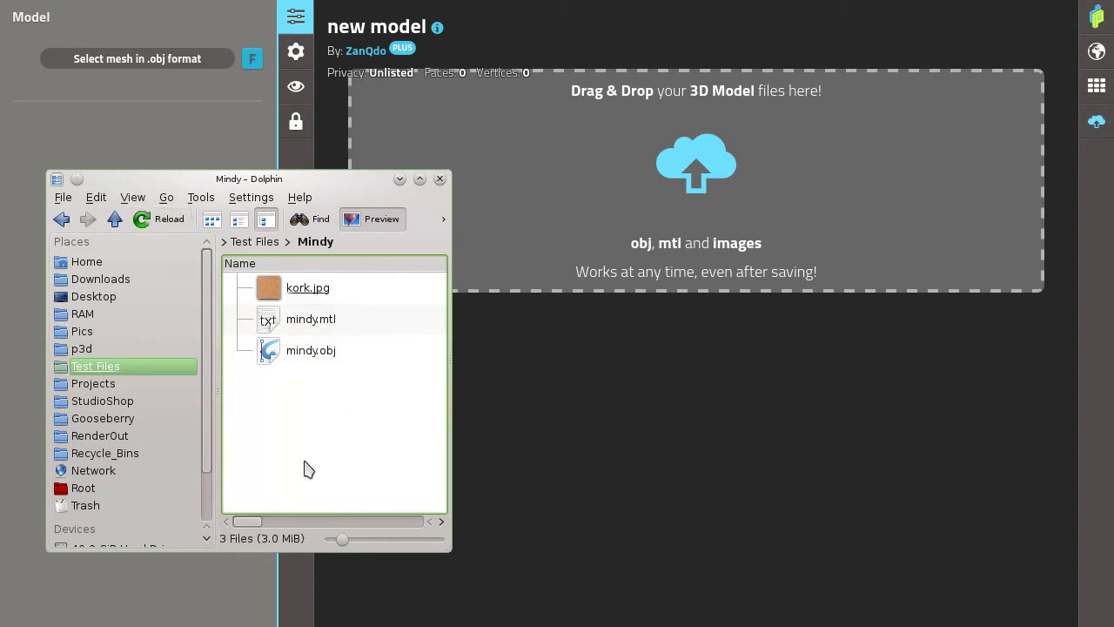
drag(365, 468, 318, 280)
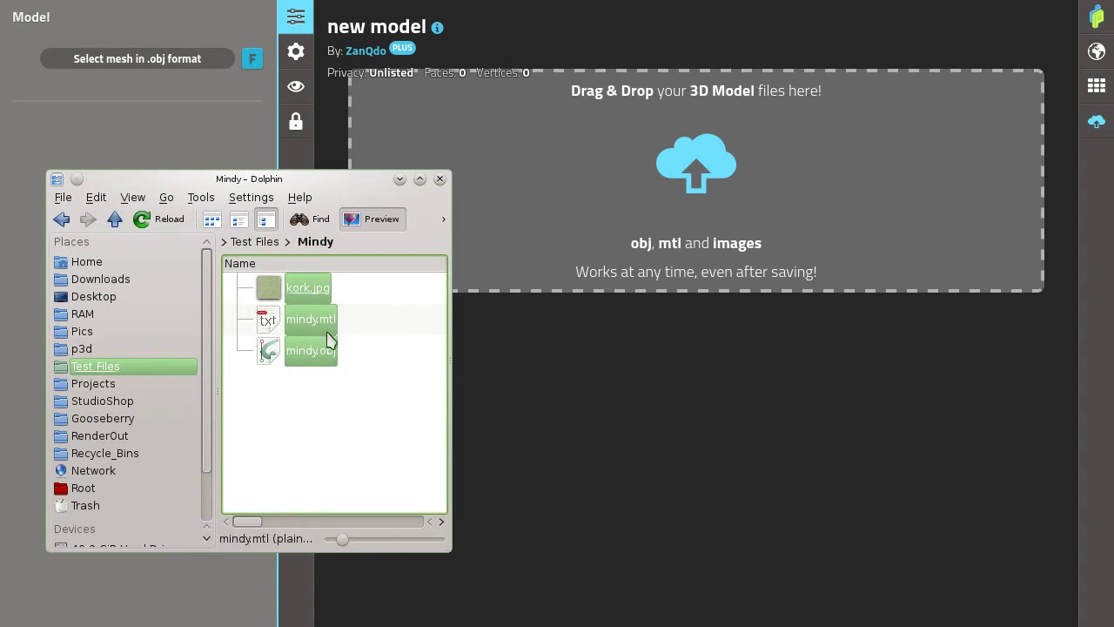
drag(295, 359, 762, 269)
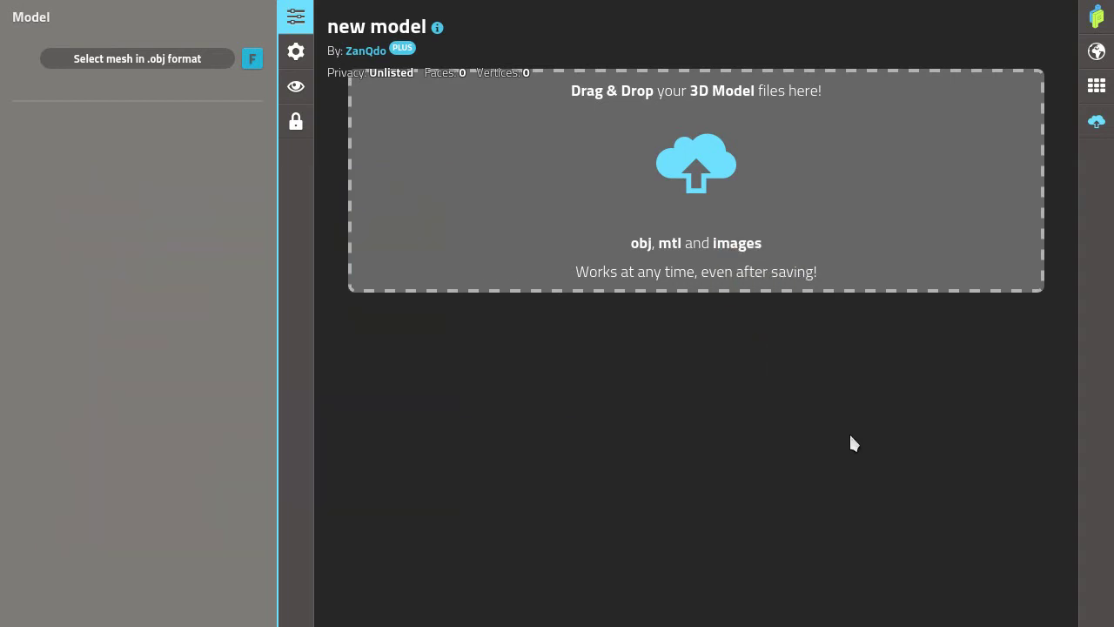
key(alt+Tab)
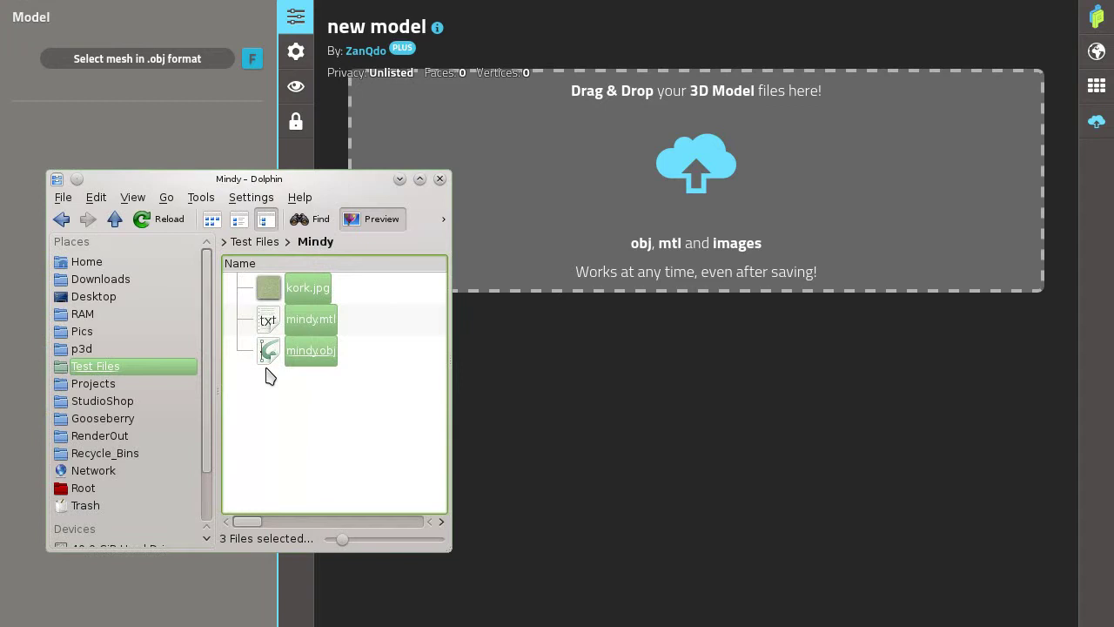
drag(264, 350, 712, 370)
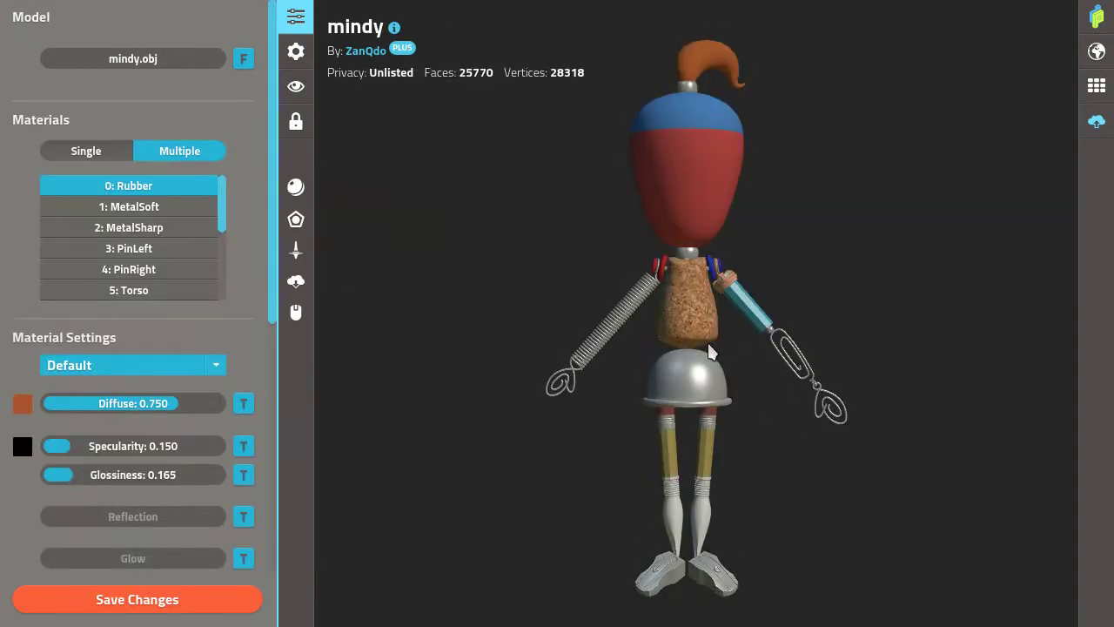
Step: Pick the torso, the blue upper arm, the head top and the head on the model to identify the material of each
scroll(731, 356, up, 5)
click(688, 300)
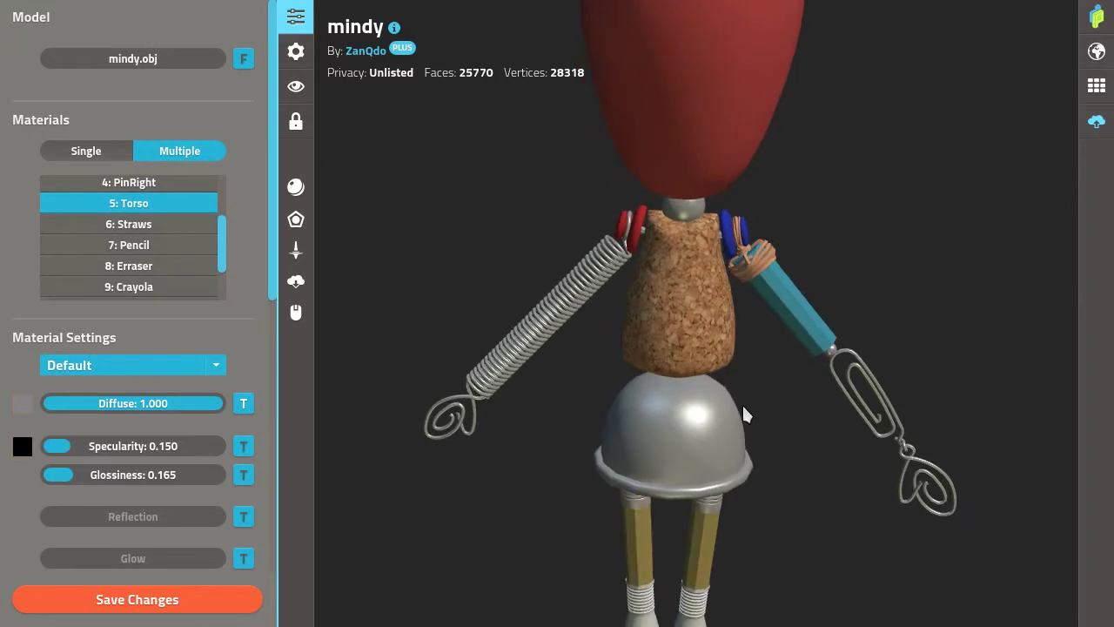
click(790, 307)
scroll(783, 278, down, 3)
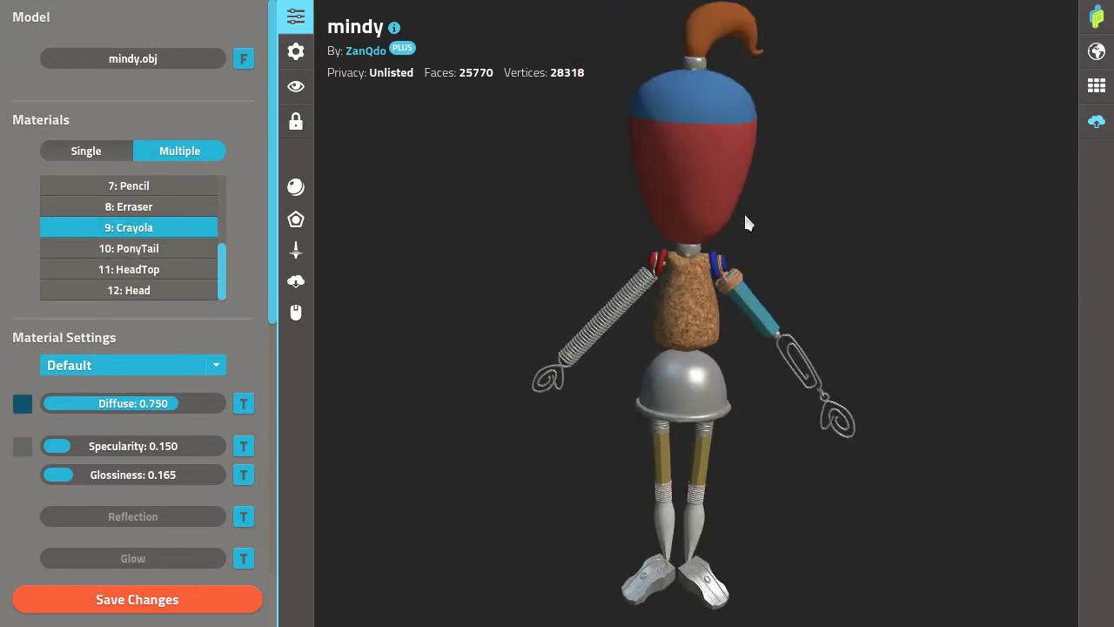
click(719, 157)
click(719, 129)
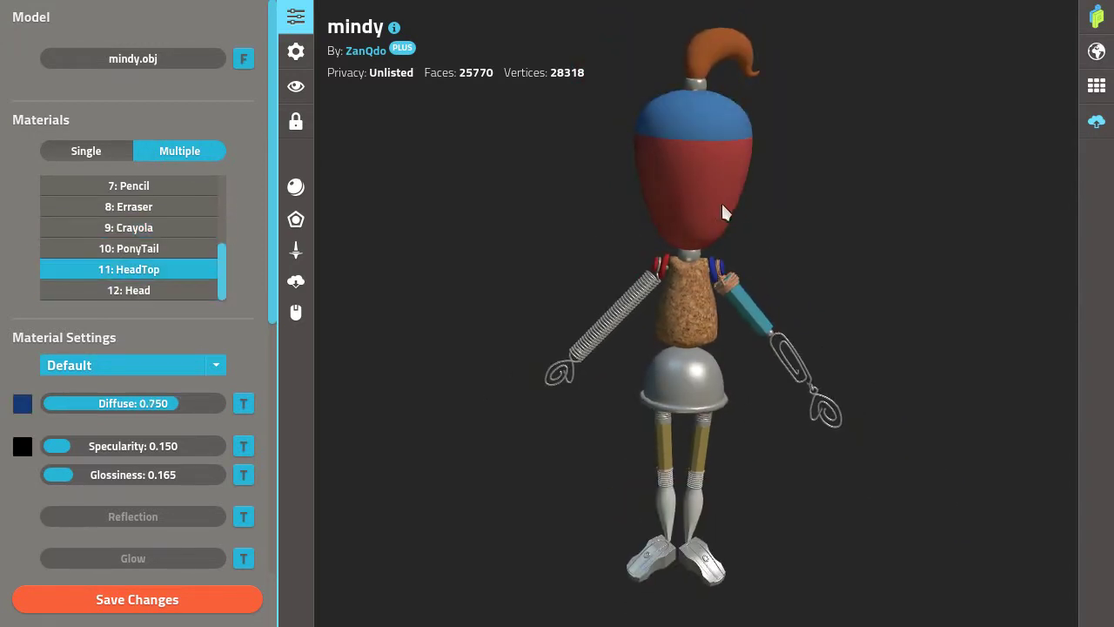
click(720, 212)
Step: Pick the cork torso again and the metal skirt on the model, checking their materials and the surface from a turned view
scroll(720, 303, up, 5)
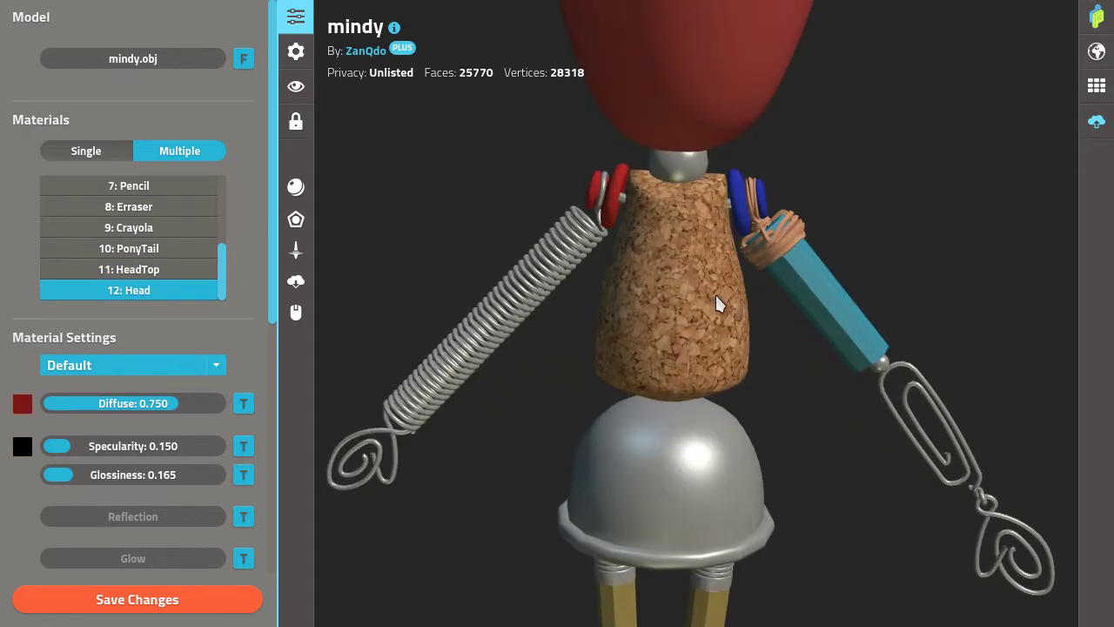
click(715, 298)
scroll(690, 369, down, 5)
scroll(661, 391, up, 3)
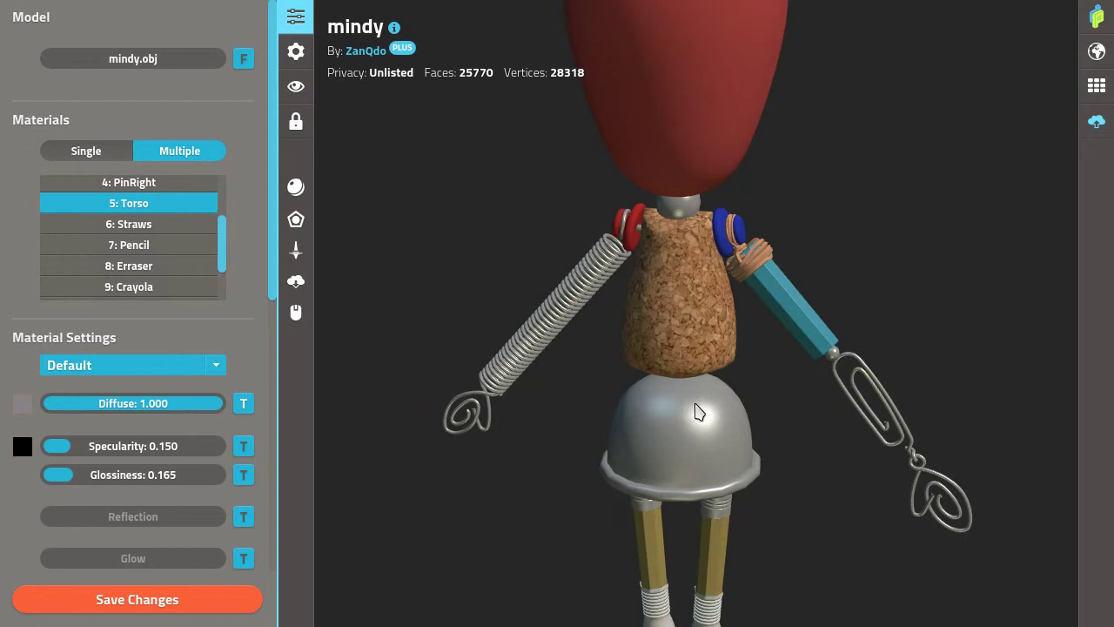
click(730, 425)
scroll(709, 402, down, 3)
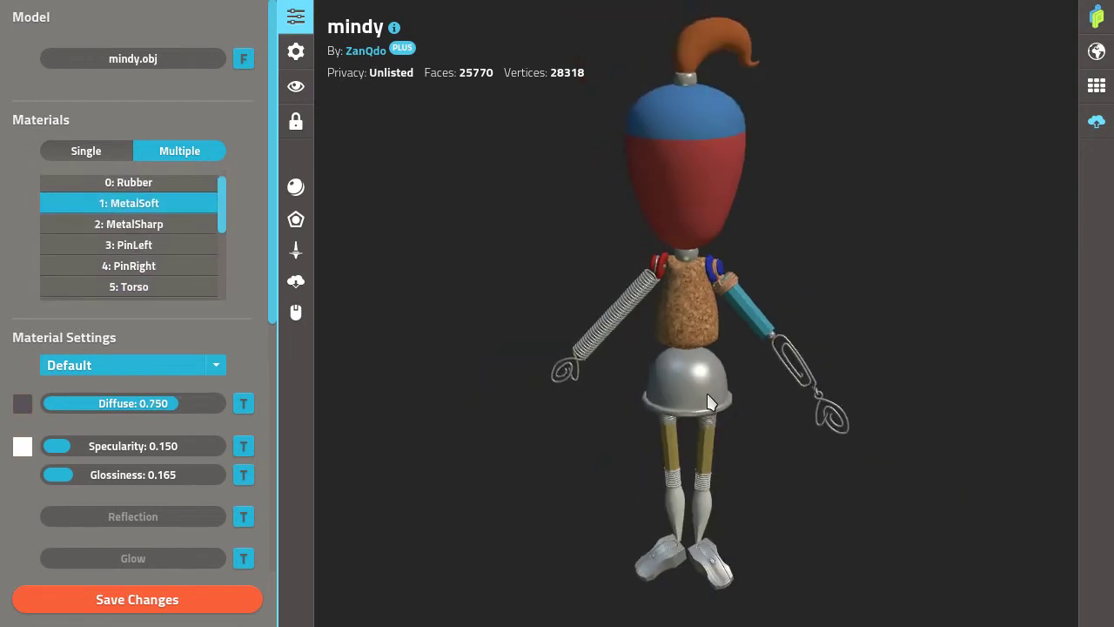
scroll(748, 393, up, 3)
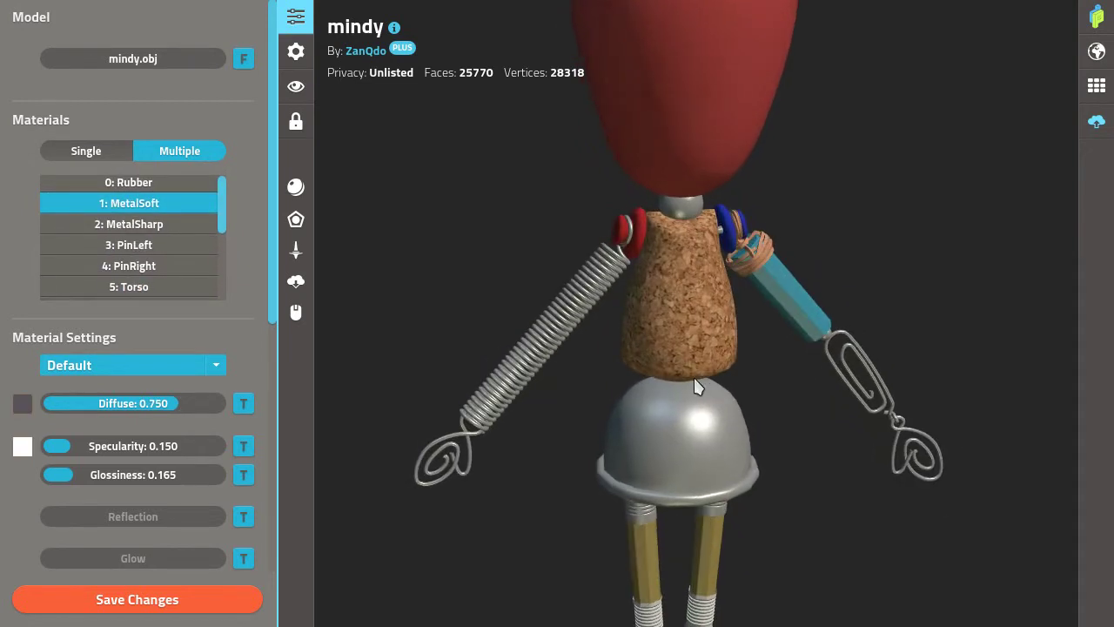
drag(695, 379, 636, 380)
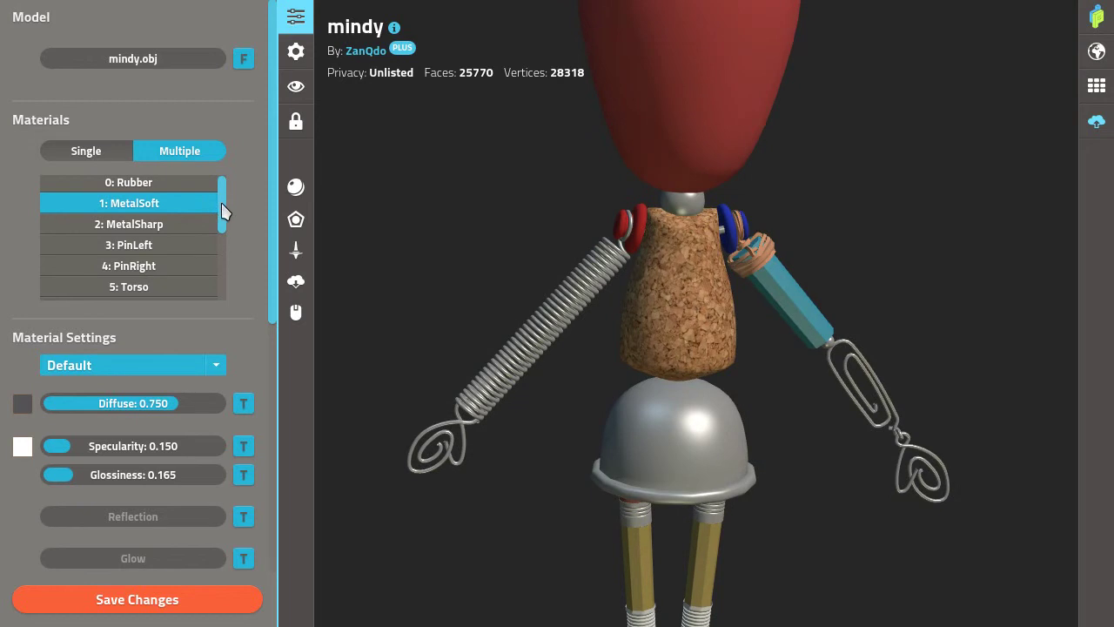
Step: Go through the materials list from MetalSharp to Head and check the settings of individual materials
click(207, 225)
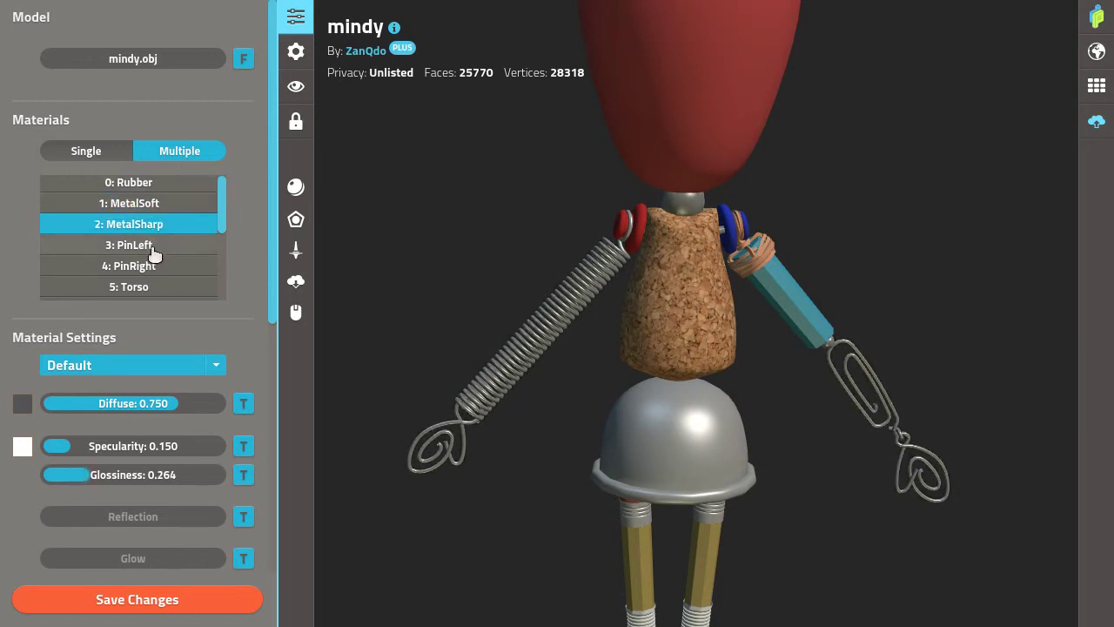
click(196, 246)
click(147, 269)
scroll(157, 274, down, 2)
click(165, 199)
click(156, 240)
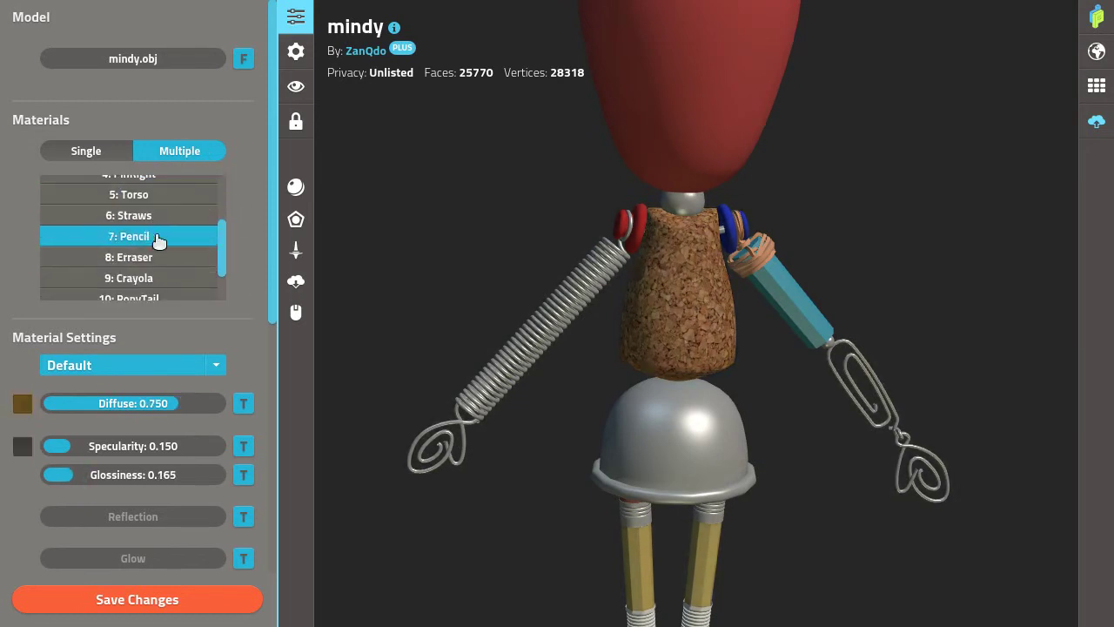
click(166, 275)
scroll(174, 241, down, 1)
click(154, 249)
key(Down)
key(Down)
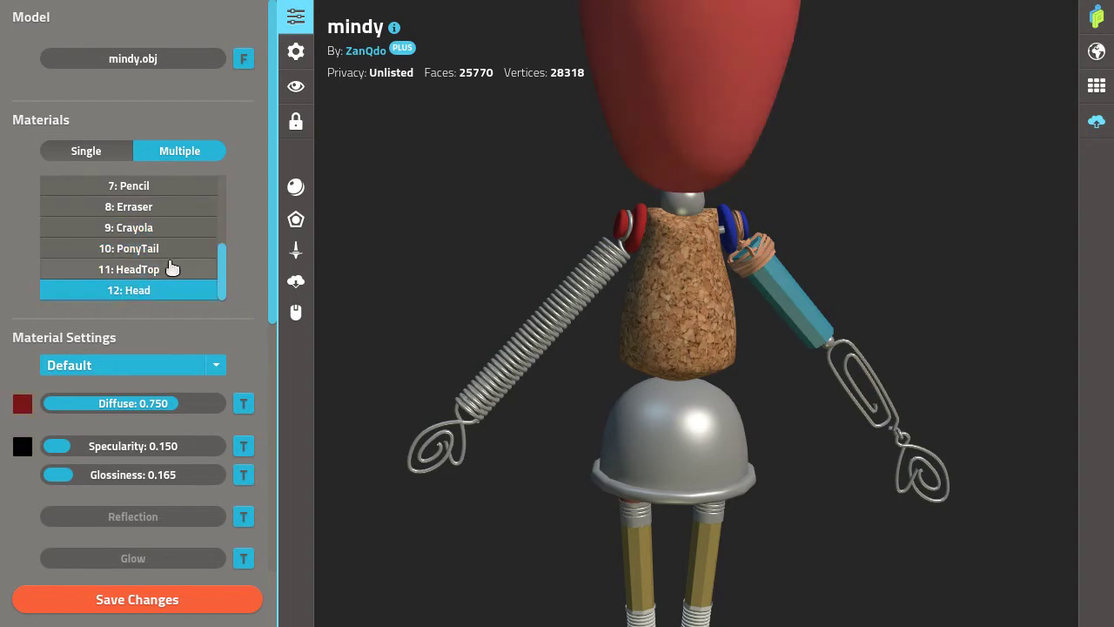
scroll(230, 153, down, 2)
Step: Select the Torso material on the model, check its diffuse texture choices, and set its diffuse colour to white
scroll(626, 382, up, 2)
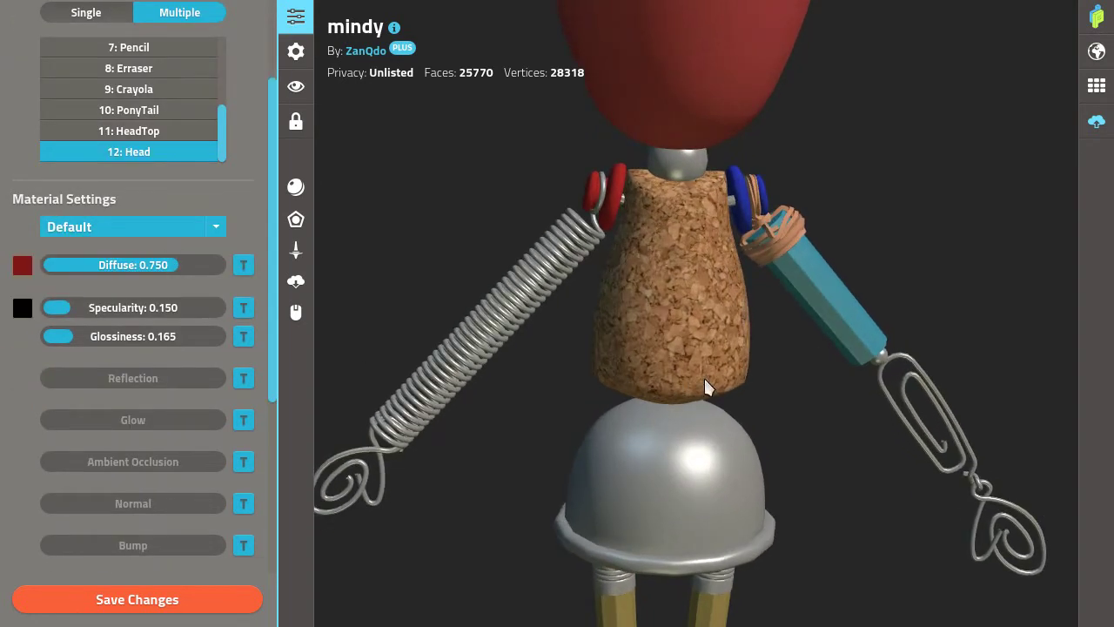
scroll(703, 376, down, 4)
double_click(723, 344)
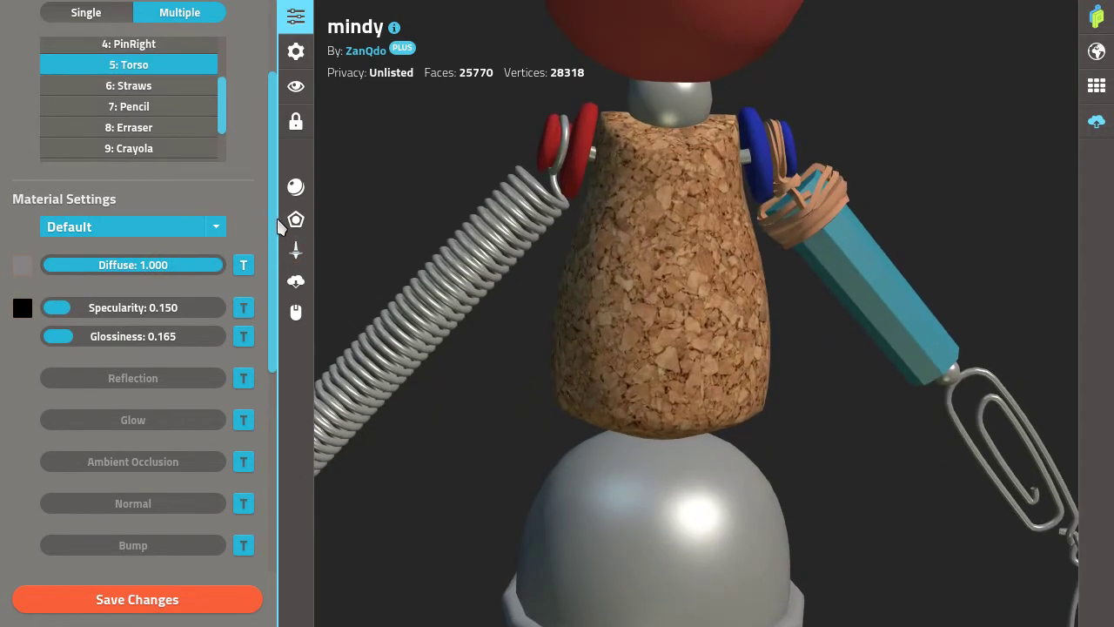
scroll(277, 228, down, 2)
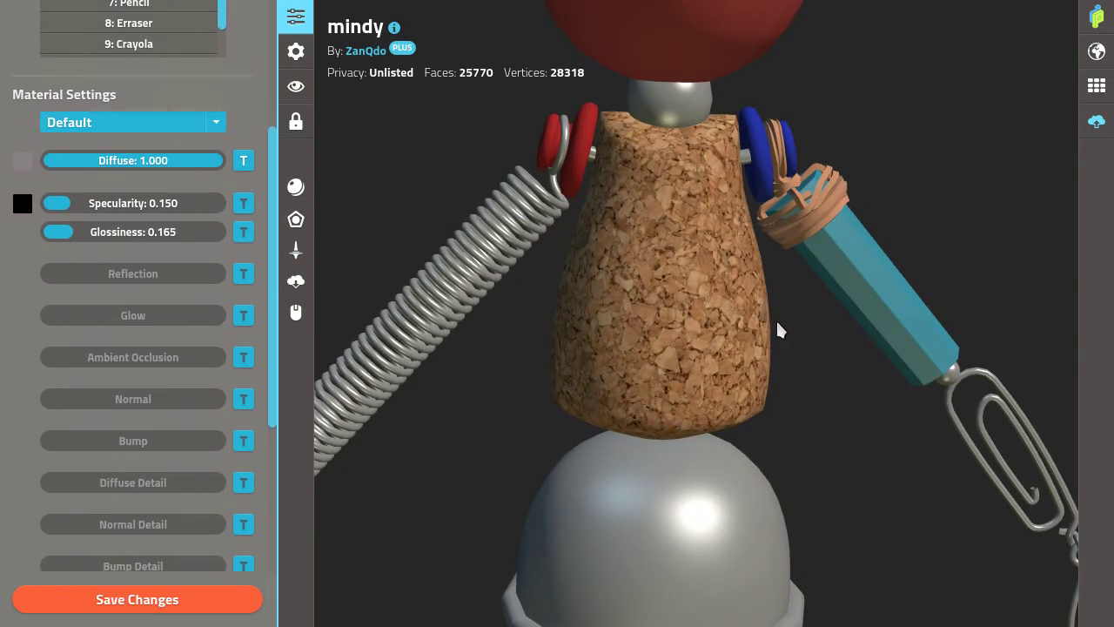
click(243, 160)
click(511, 494)
click(22, 160)
click(18, 177)
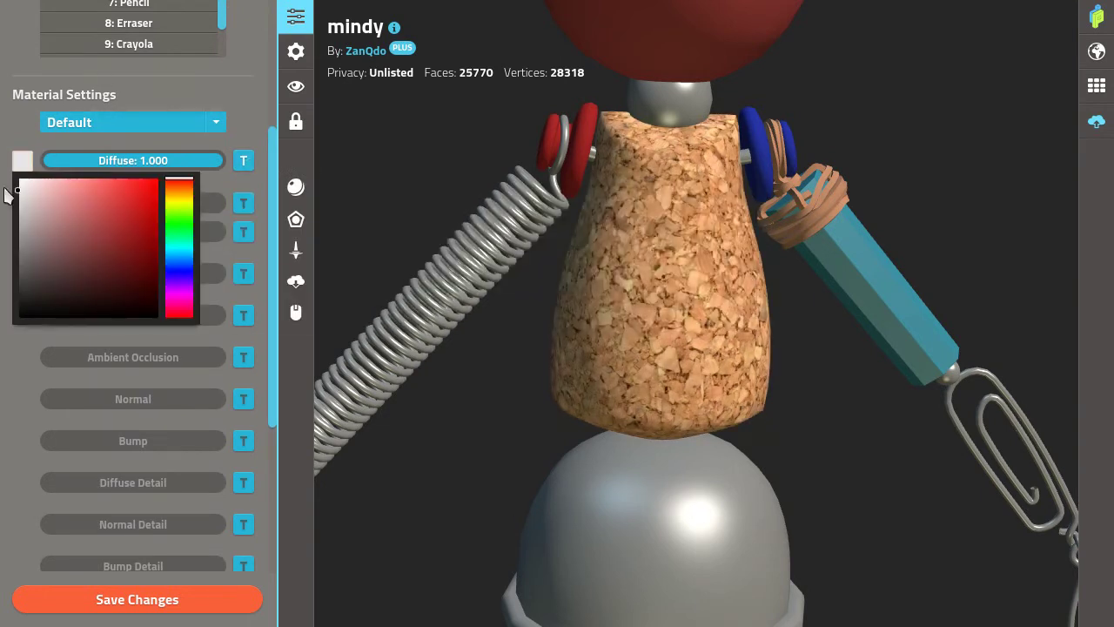
click(684, 281)
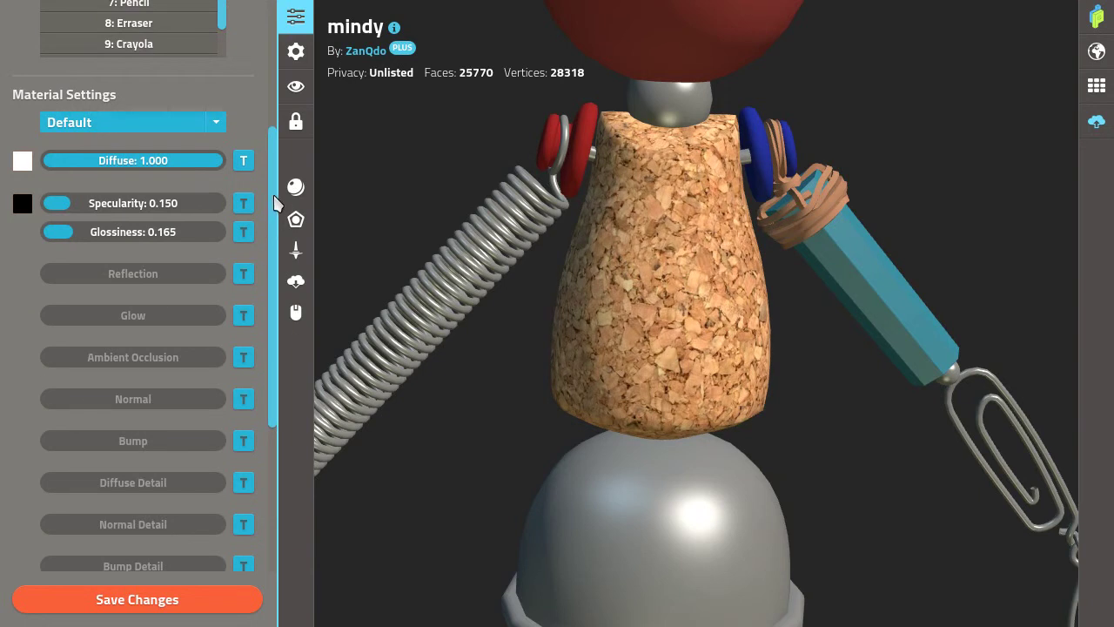
Step: Apply the Tree texture as the Torso material's Diffuse Detail and inspect the cork surface up close
scroll(270, 244, down, 2)
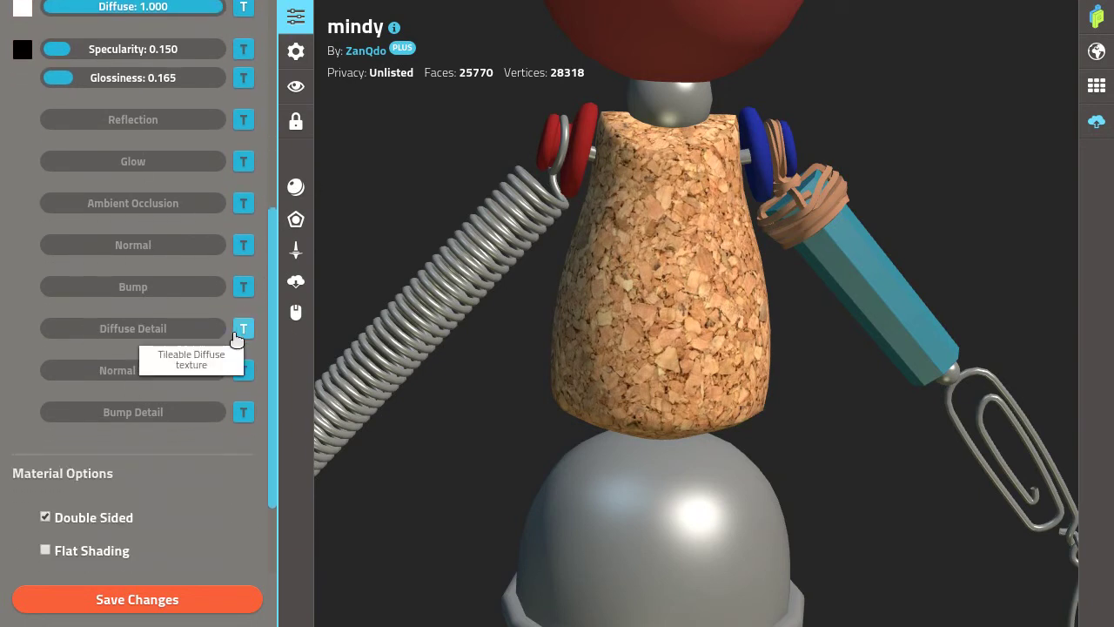
click(243, 328)
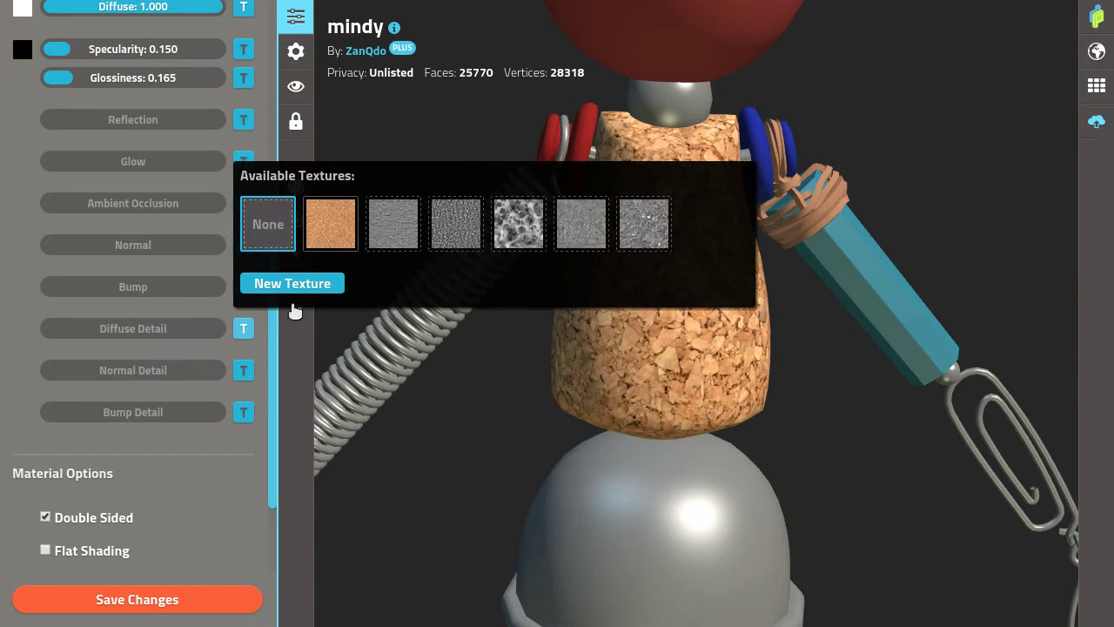
click(399, 241)
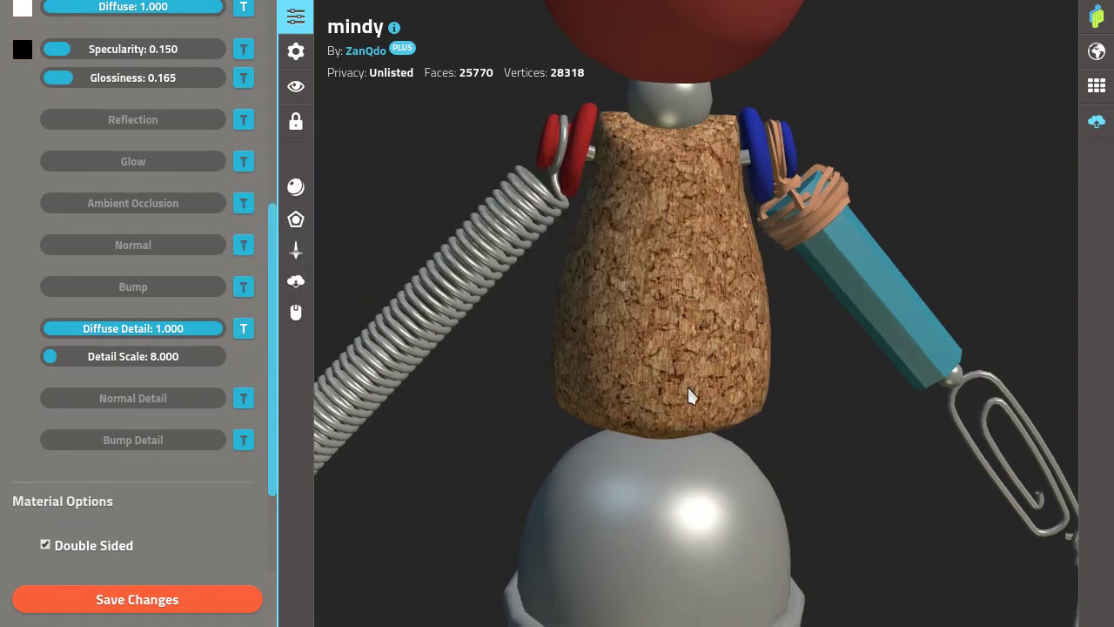
scroll(686, 385, up, 5)
scroll(727, 356, down, 3)
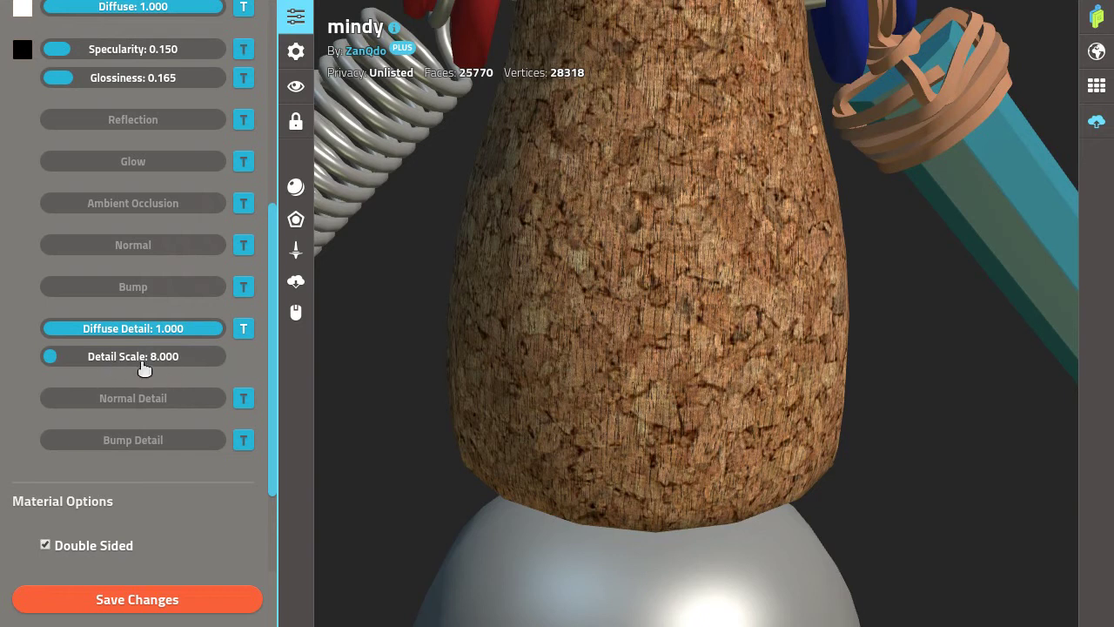
Step: Try different Diffuse Detail scales on the Torso material, including 1, 10 and 8.078
drag(152, 368, 128, 358)
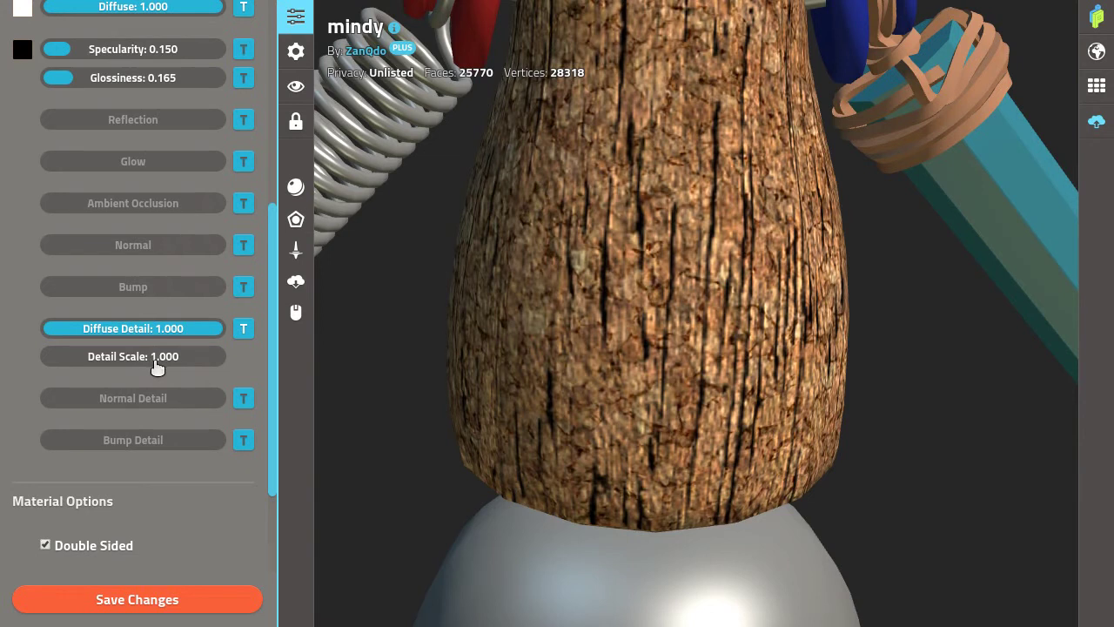
mouse_move(155, 366)
mouse_down()
mouse_move(181, 363)
mouse_move(157, 363)
mouse_up()
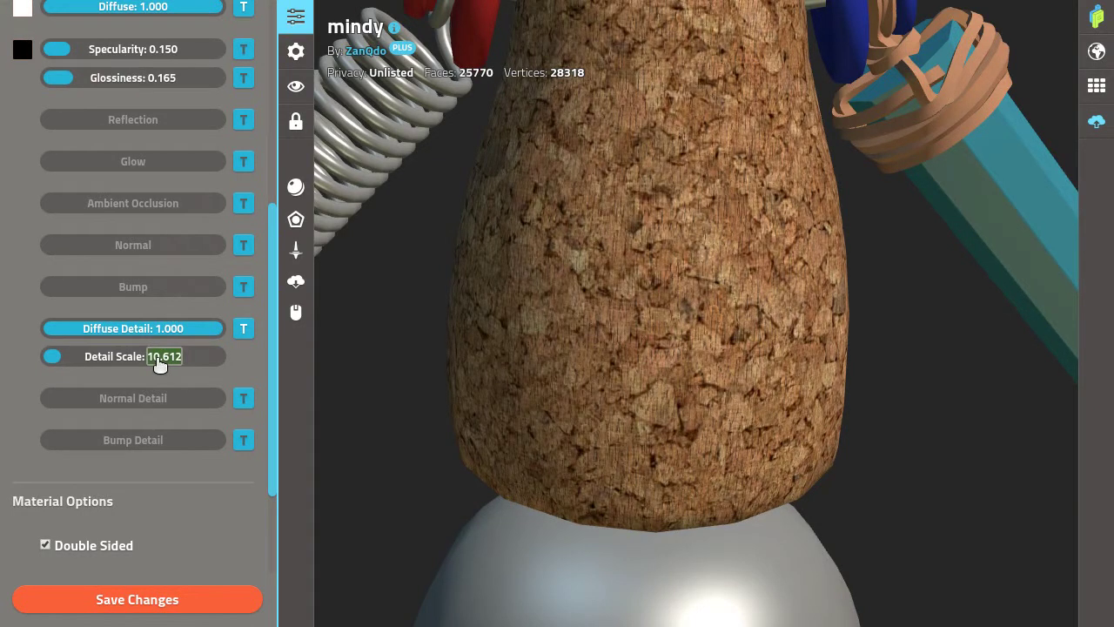
text(10)
key(Return)
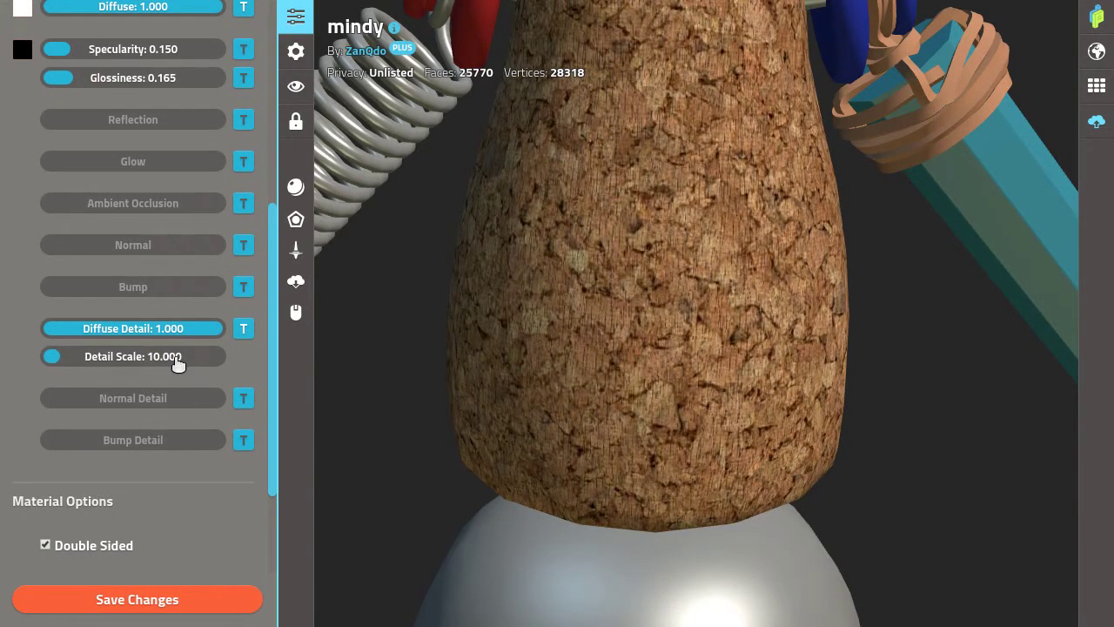
drag(177, 363, 174, 363)
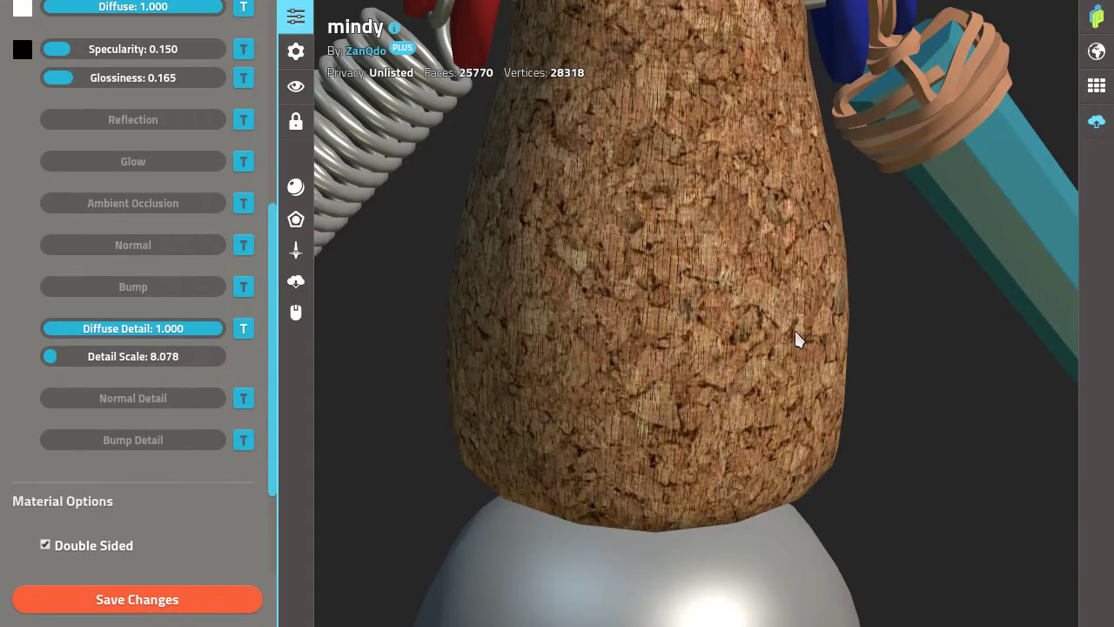
Step: Inspect the torso surface up close and apply the Tree texture as the Torso material's Bump Detail
drag(795, 338, 827, 326)
scroll(801, 335, up, 5)
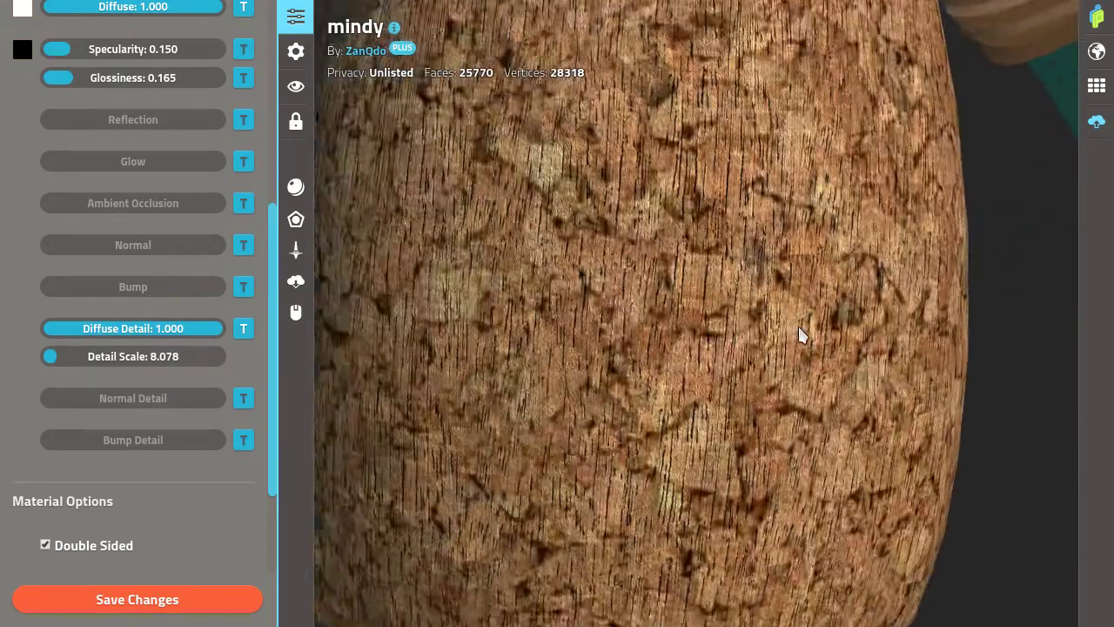
scroll(798, 335, down, 3)
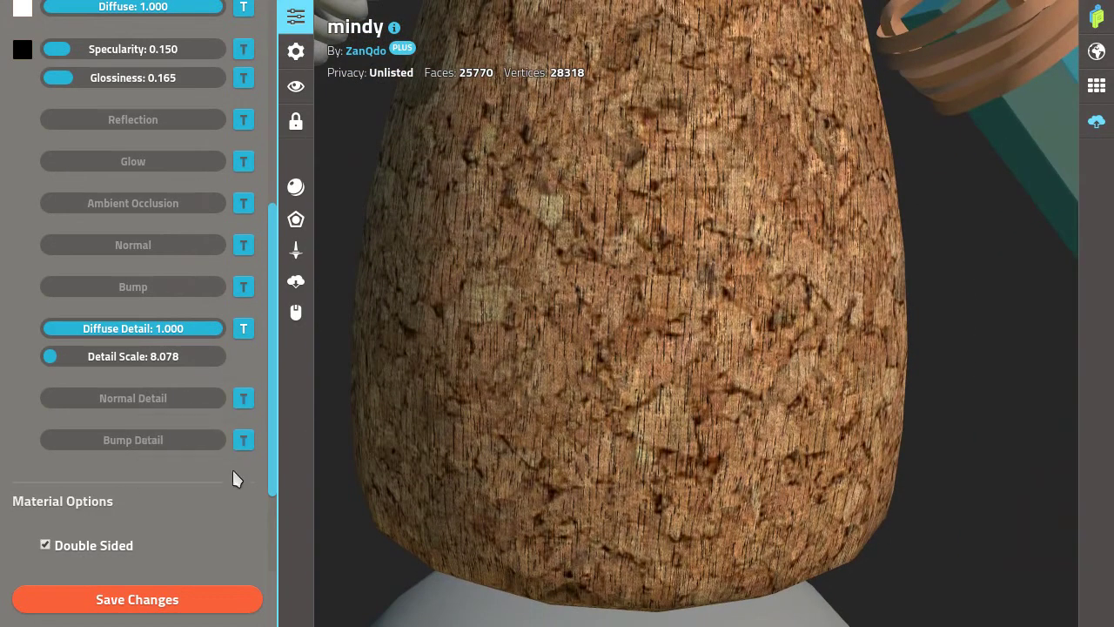
click(242, 442)
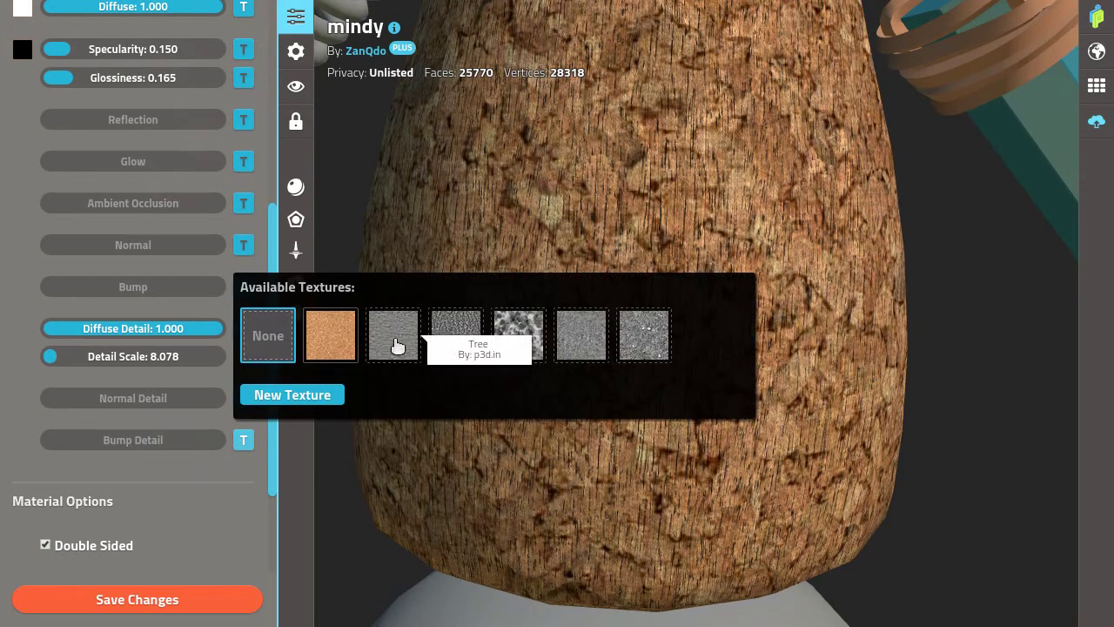
Step: Set the Torso material's Diffuse Detail scale to 8 and reduce its Bump Detail strength to 0.005
drag(161, 364, 151, 367)
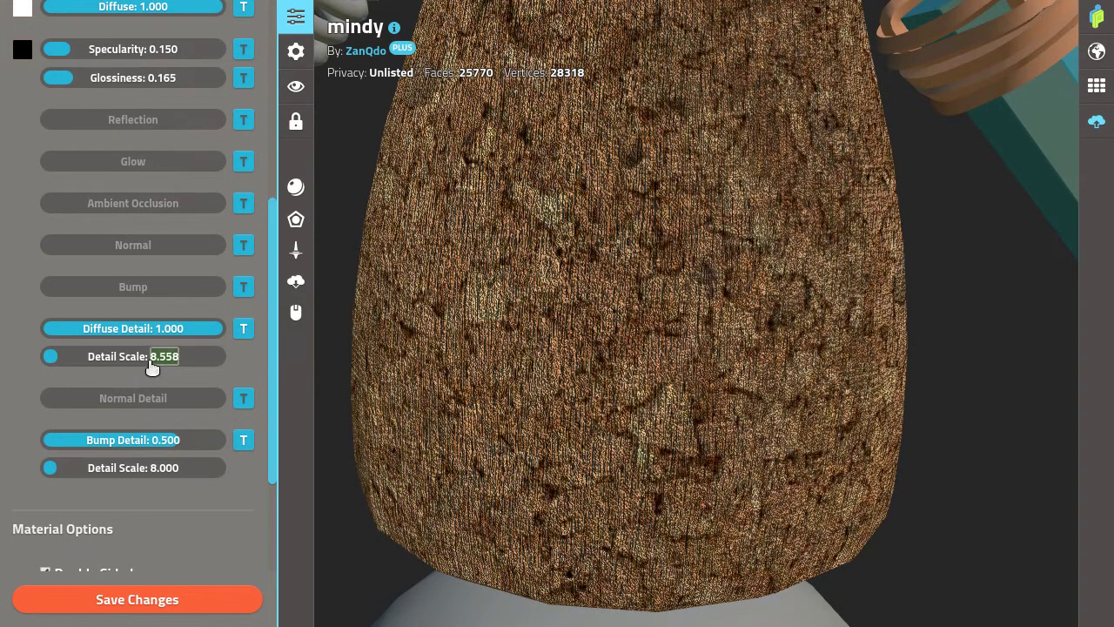
text(8)
key(Return)
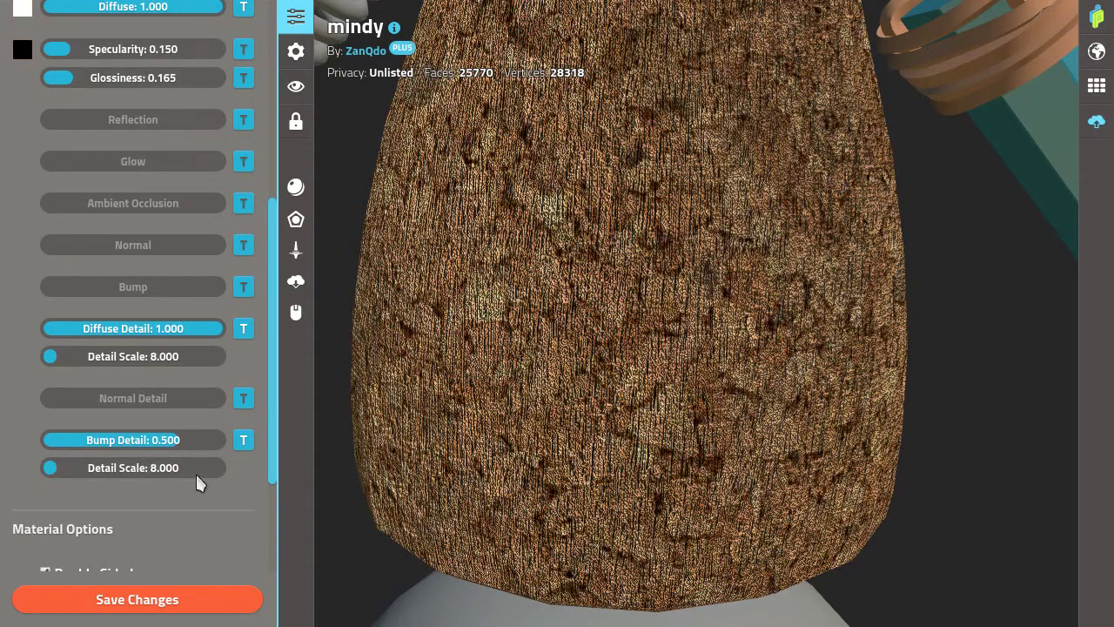
mouse_move(156, 442)
mouse_down()
mouse_move(121, 434)
mouse_move(137, 441)
mouse_up()
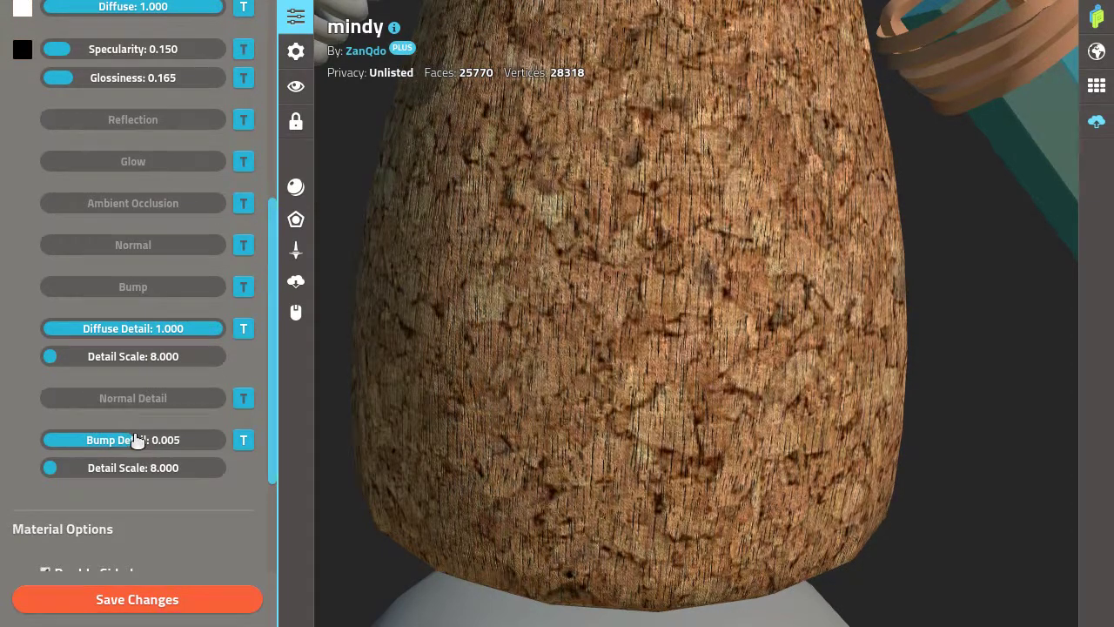
scroll(671, 293, down, 5)
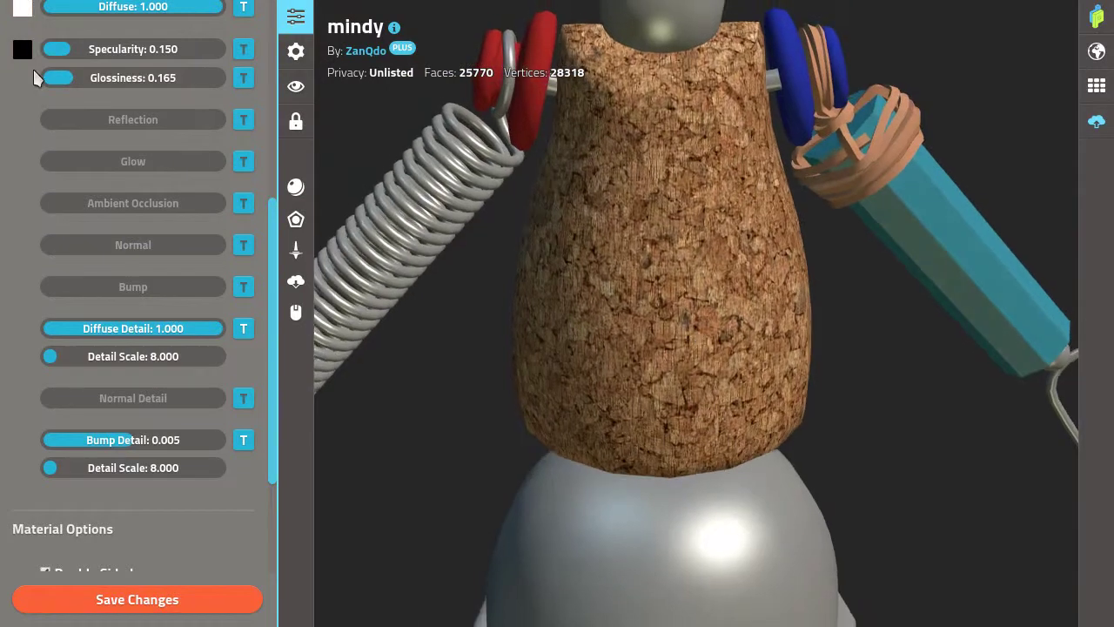